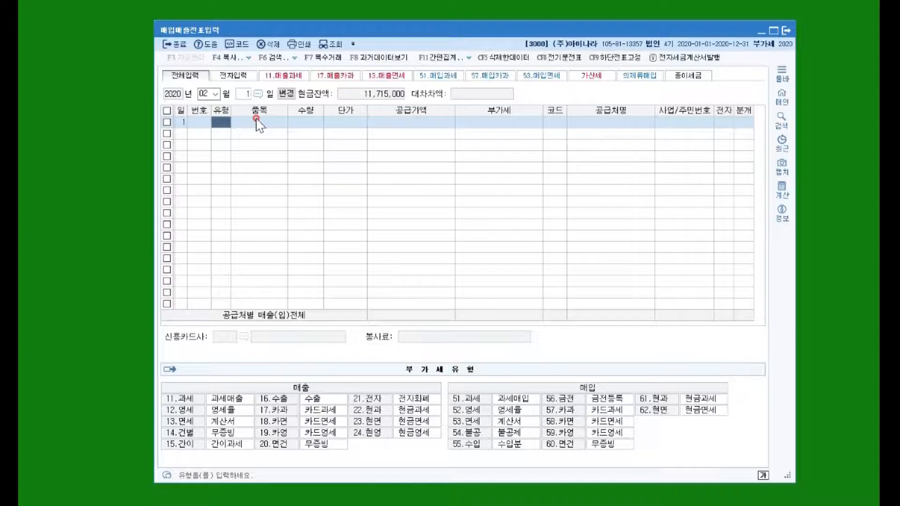
Enter a type 51 (과세) purchase line for 원재료 with quantity 50 and unit price 80,000
type("51")
key("Return")
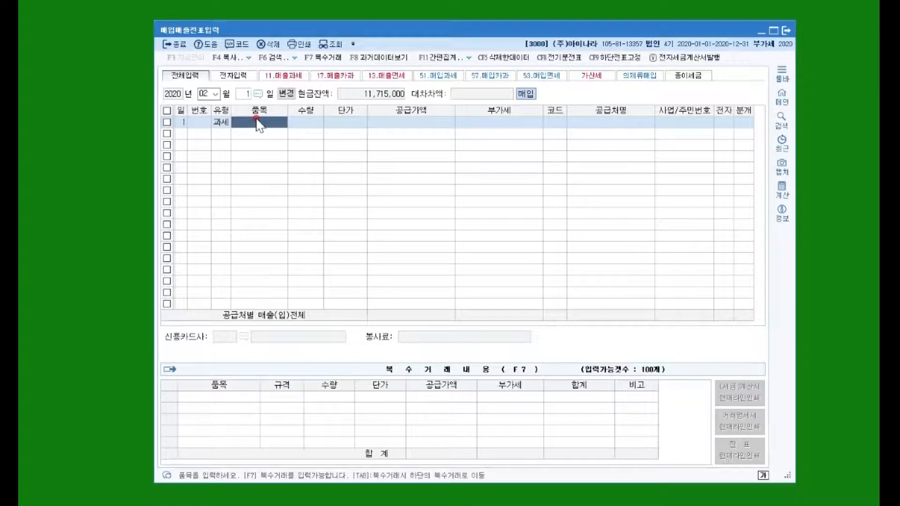
type("원재료")
key("Return")
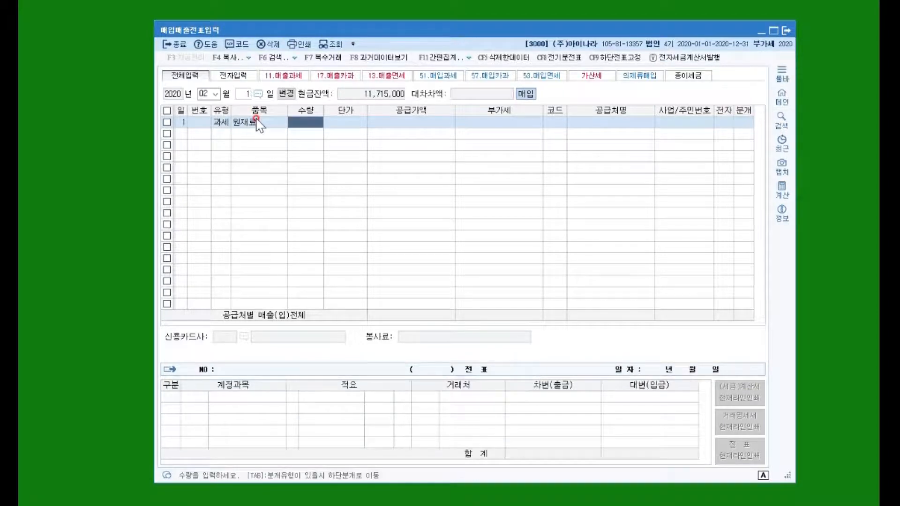
type("50")
key("Return")
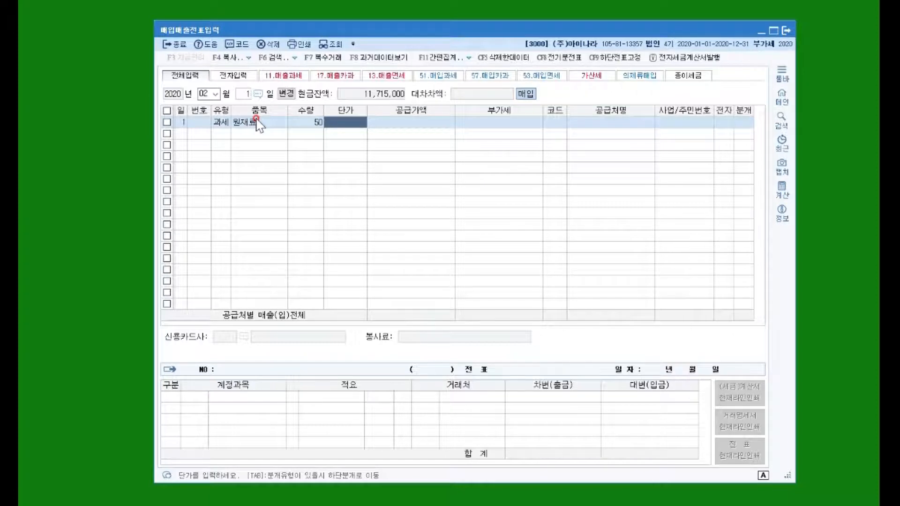
type("800000")
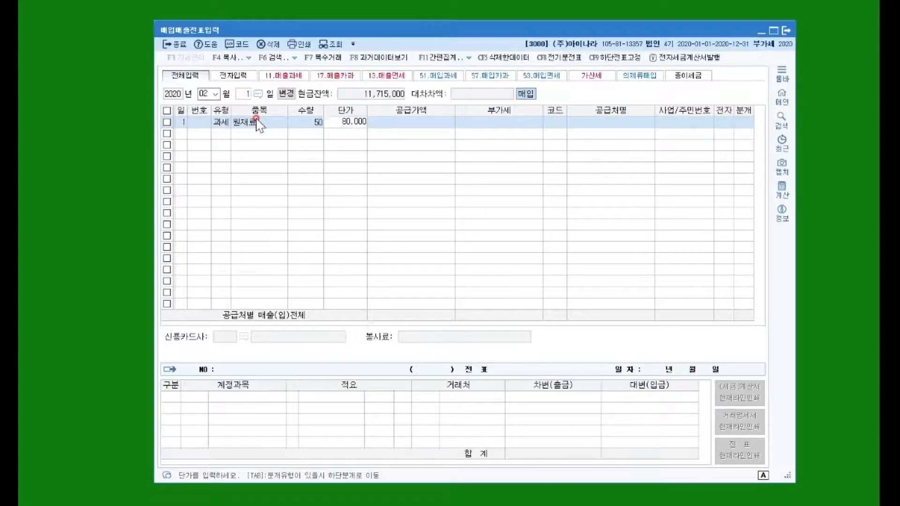
key("Return")
Assign supplier 안산기업 to the 원재료 purchase, mark it as an electronic invoice, and journalize it as 외상 (on credit)
key("Return")
type("안산")
key("Return")
key("Return")
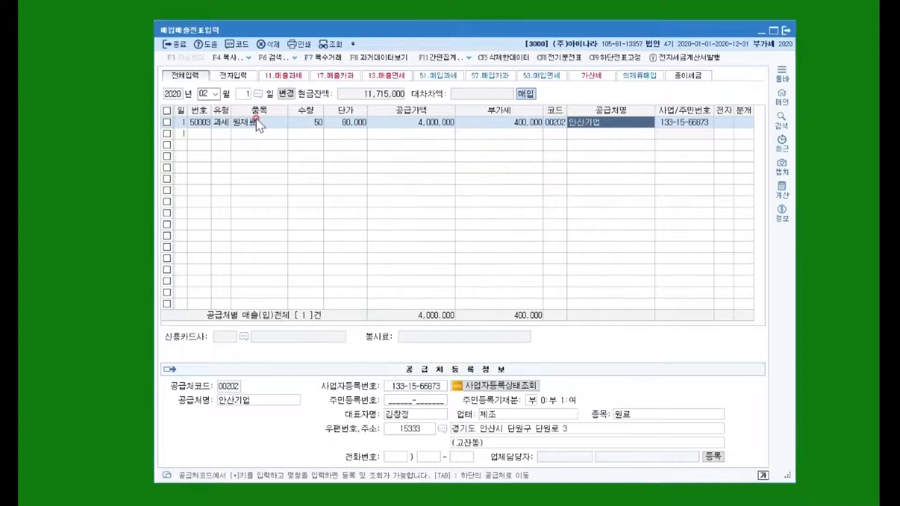
key("Return")
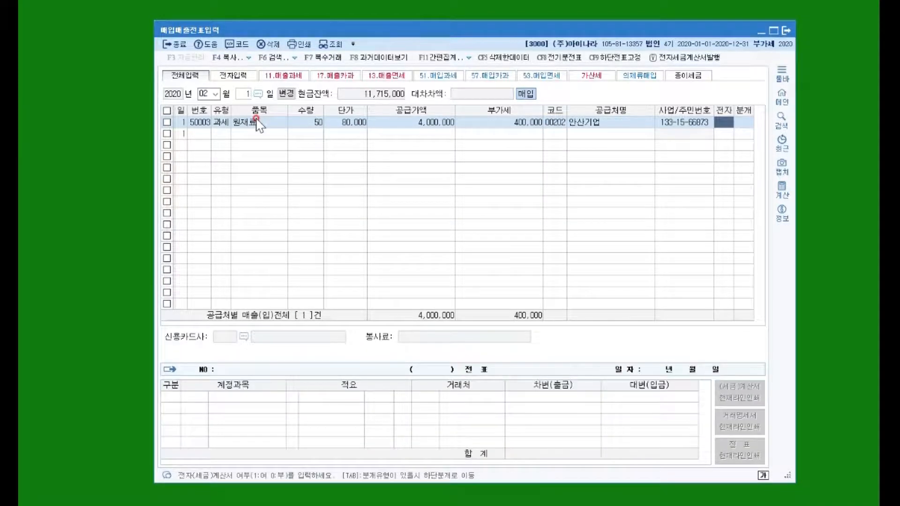
type("1")
key("Return")
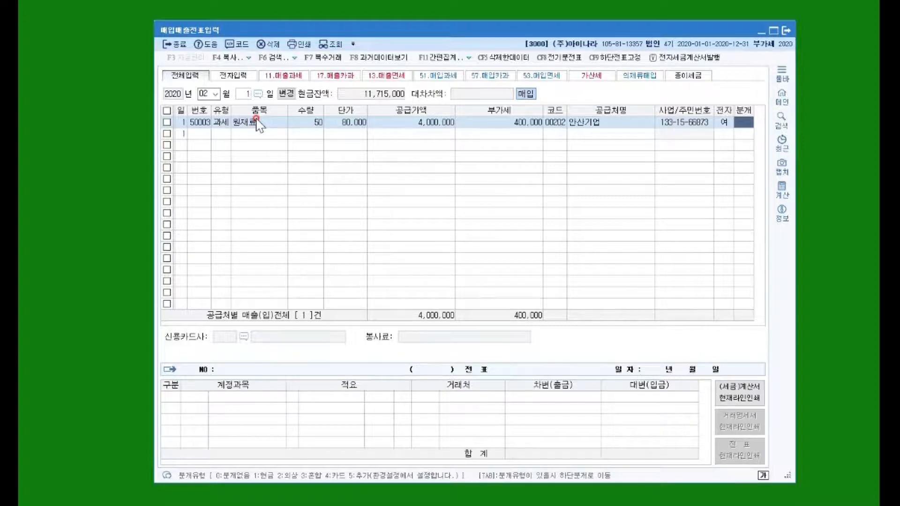
type("2")
key("Return")
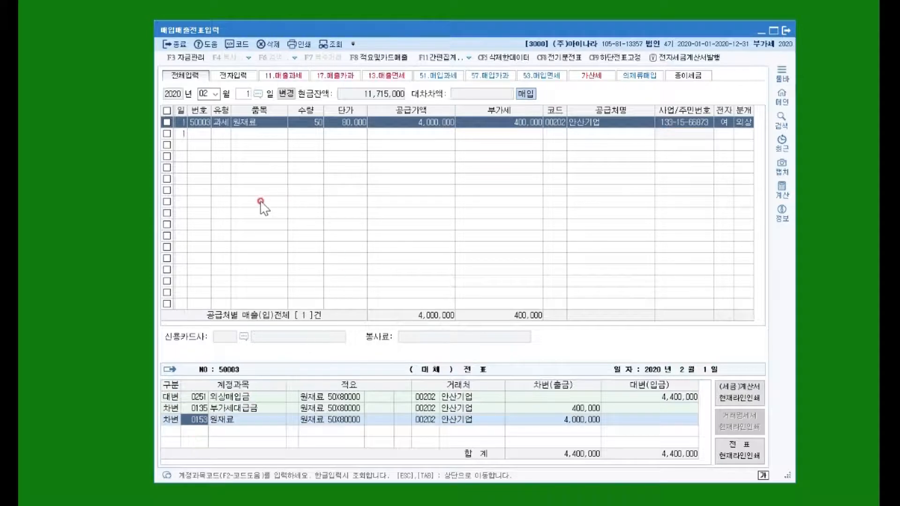
key("Escape")
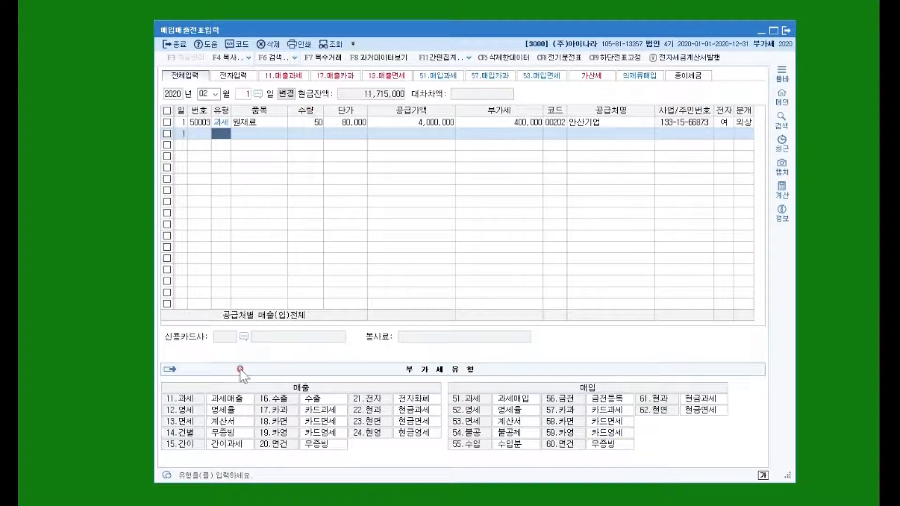
Open the customer ledger (거래처원장) and set its period from 2020-01-15 to 2020-01-15
left_click(172, 505)
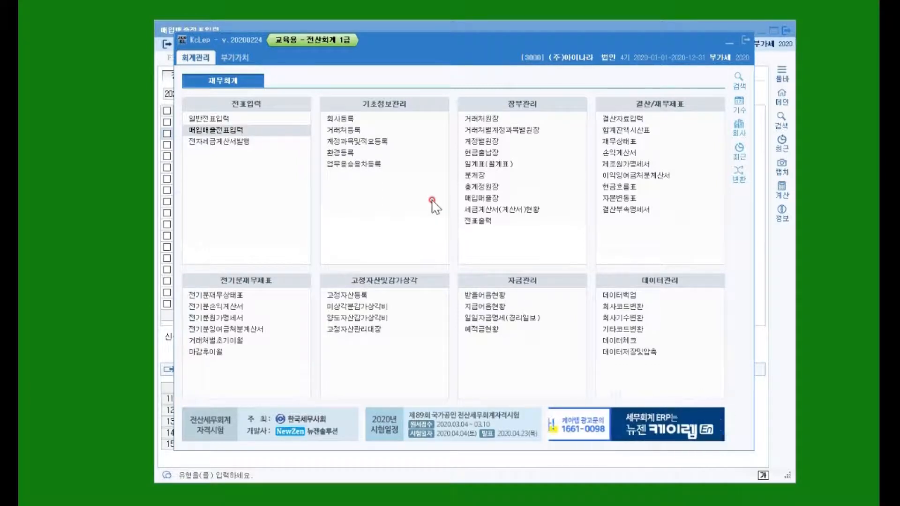
left_click(482, 119)
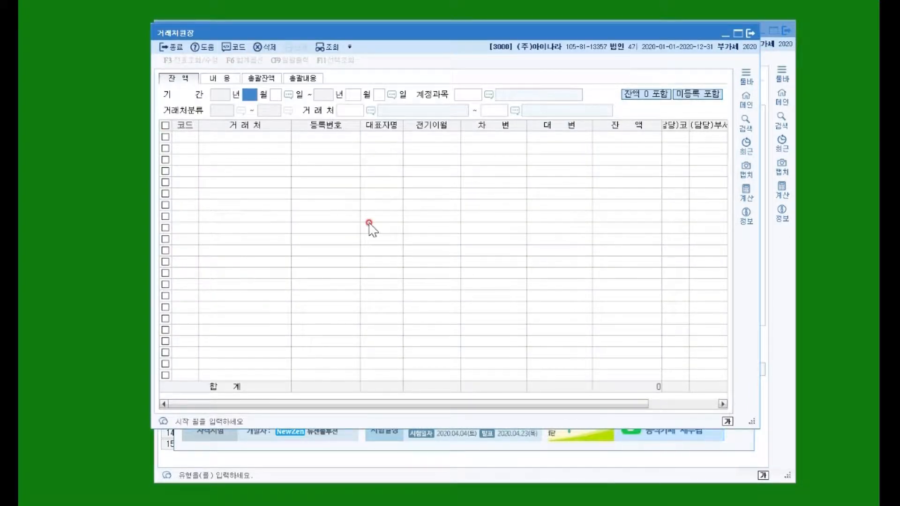
type("1")
key("Return")
type("15")
key("Return")
type("1")
key("Return")
type("15")
key("Return")
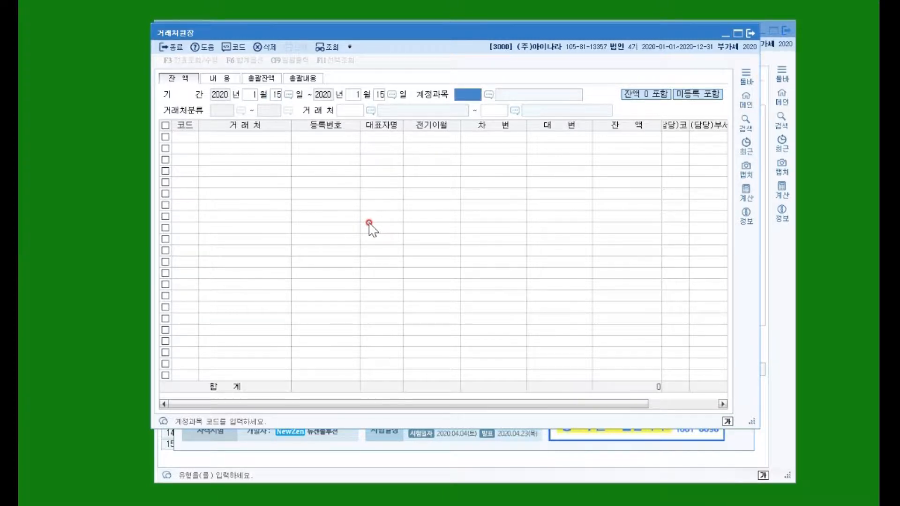
Look up the 선급금 balance of 희망약품(주) in the ledger, view its transaction details, and close the ledger
type("선급")
key("Return")
key("Return")
type("희망")
key("Return")
key("Return")
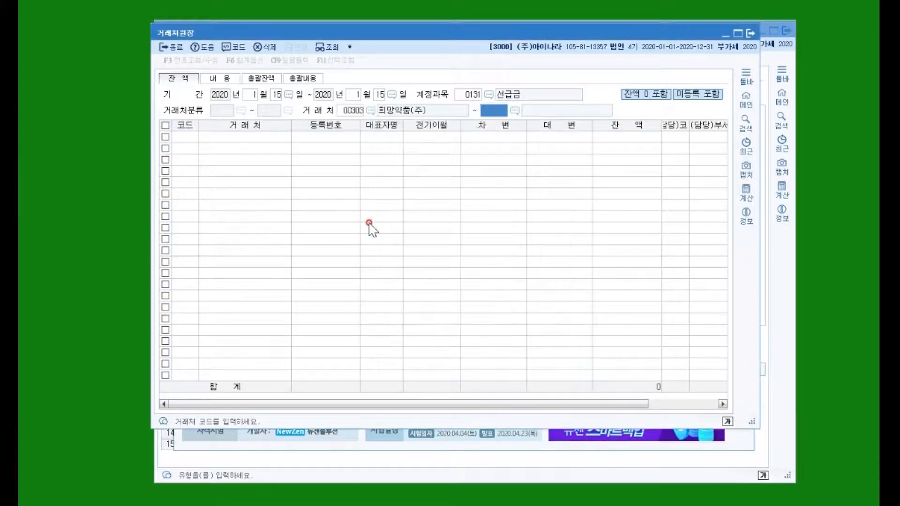
key("Return")
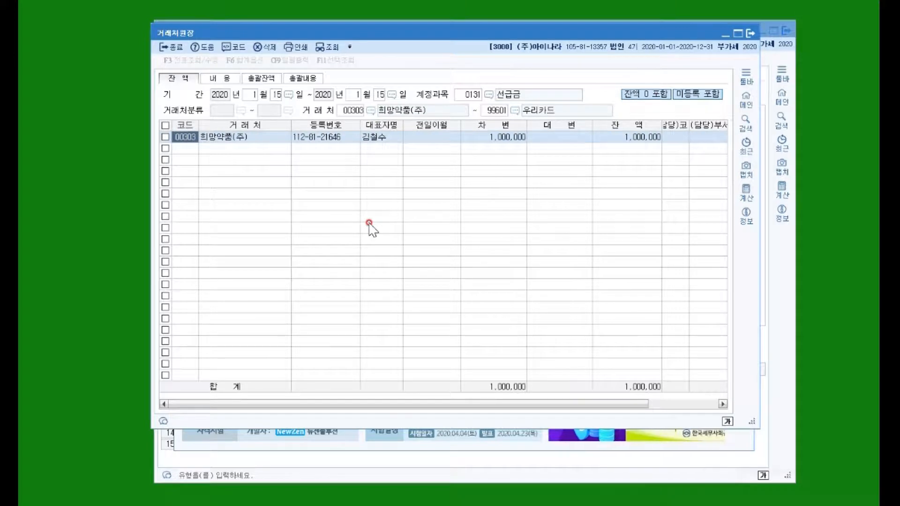
left_click(514, 137)
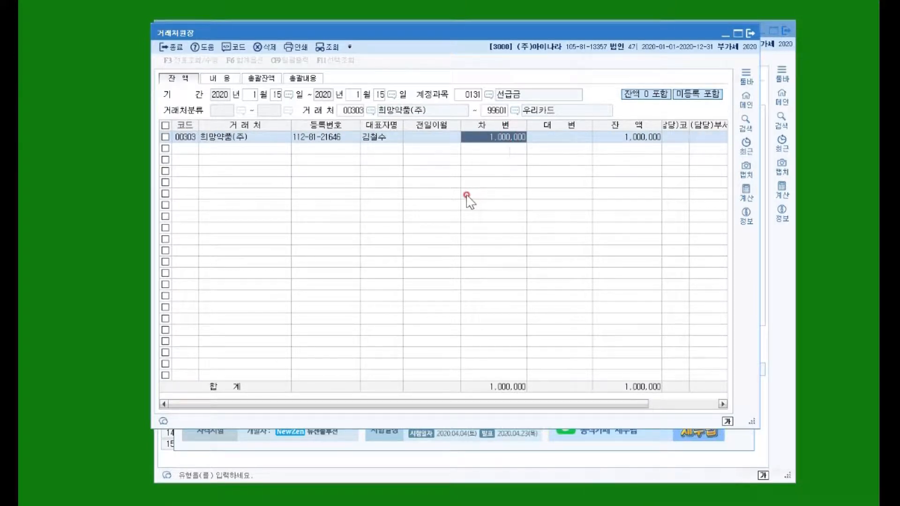
double_click(509, 139)
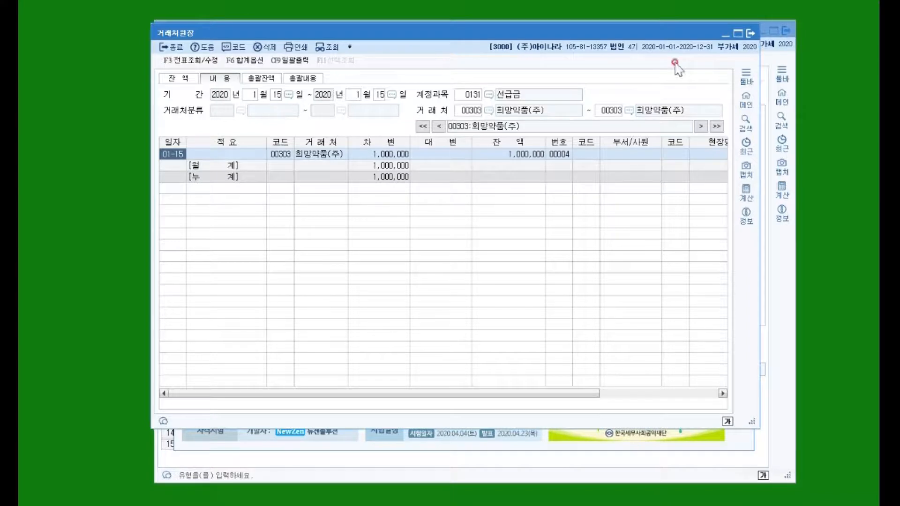
left_click(750, 33)
Change the voucher date to 2 February and enter a type 51 (과세) purchase with a supply value of 10,000,000
left_click(216, 134)
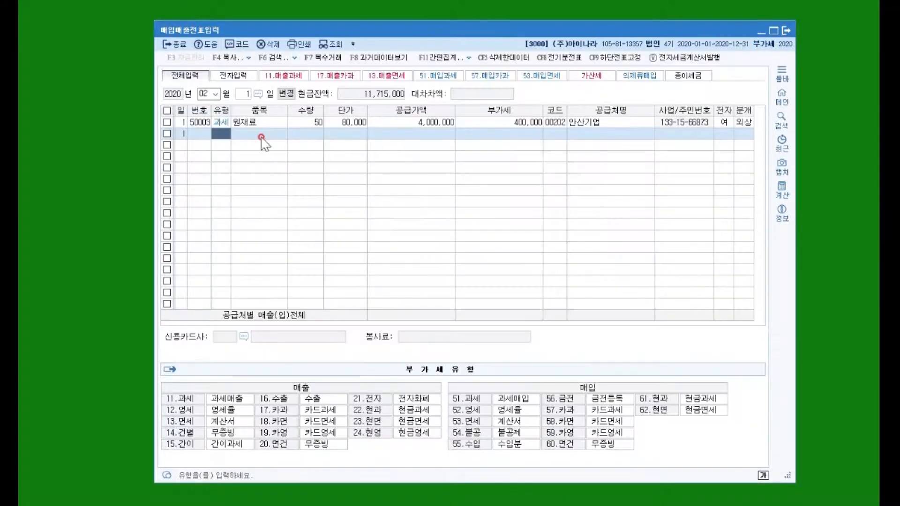
left_click(245, 96)
type("2")
key("Return")
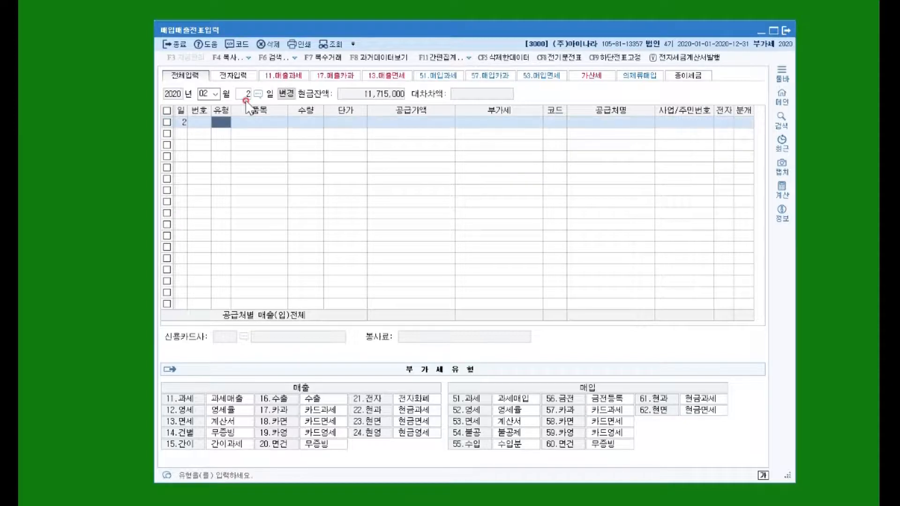
type("51")
key("Return")
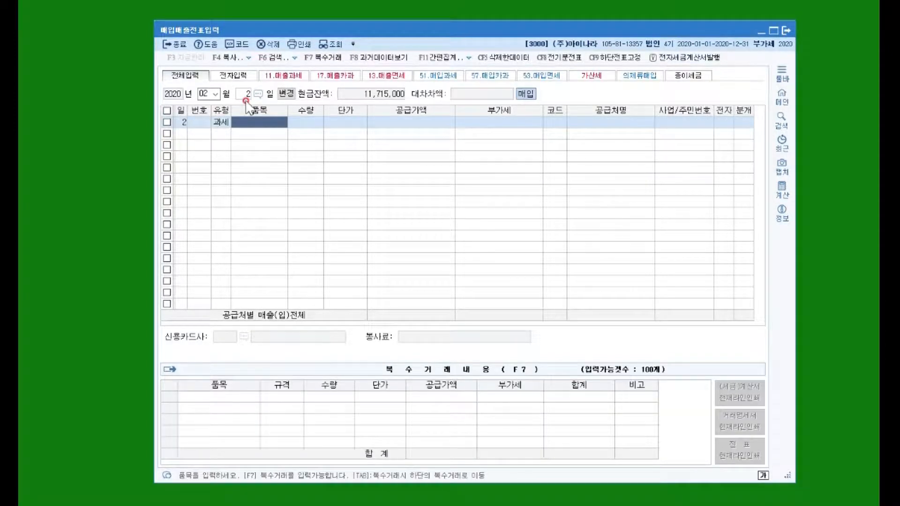
key("Return")
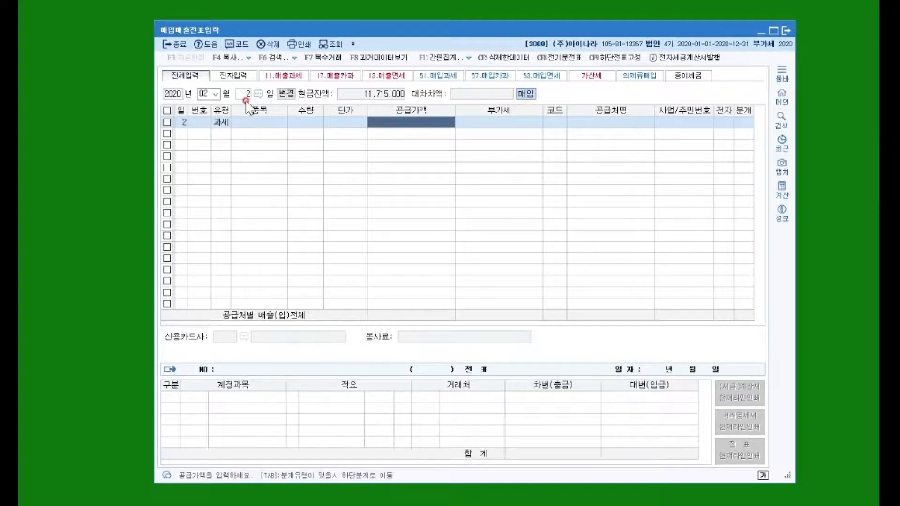
type("10000000")
key("Return")
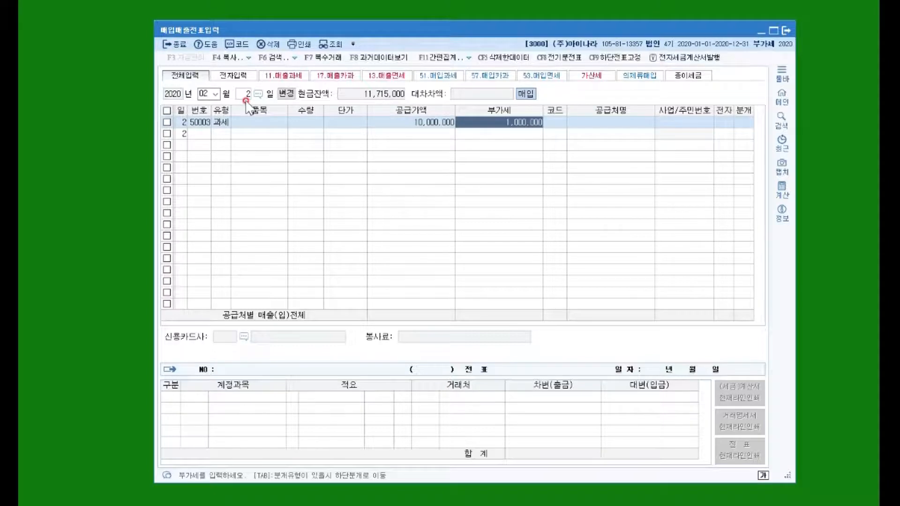
key("Return")
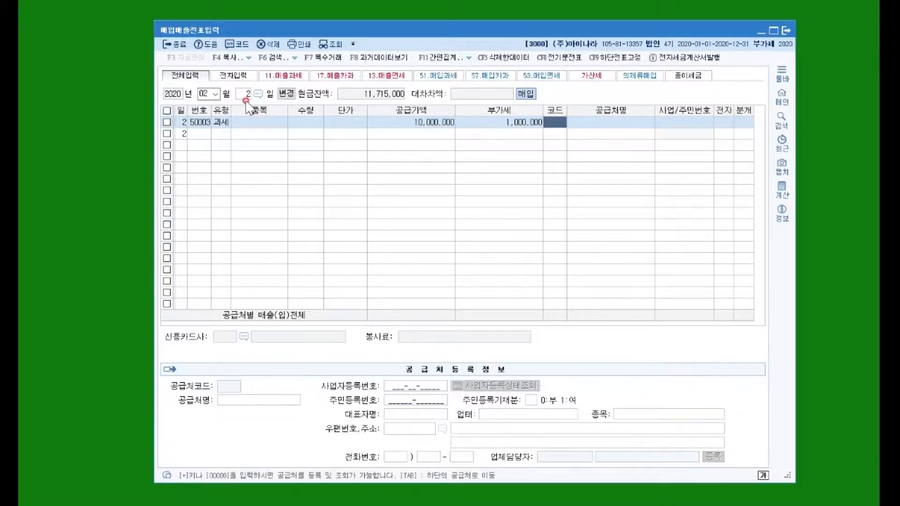
Assign supplier 희망약품(주) to the 10,000,000 purchase, mark it as an electronic invoice, and choose the 혼합 (mixed) journal type
type("희망")
key("Return")
key("Return")
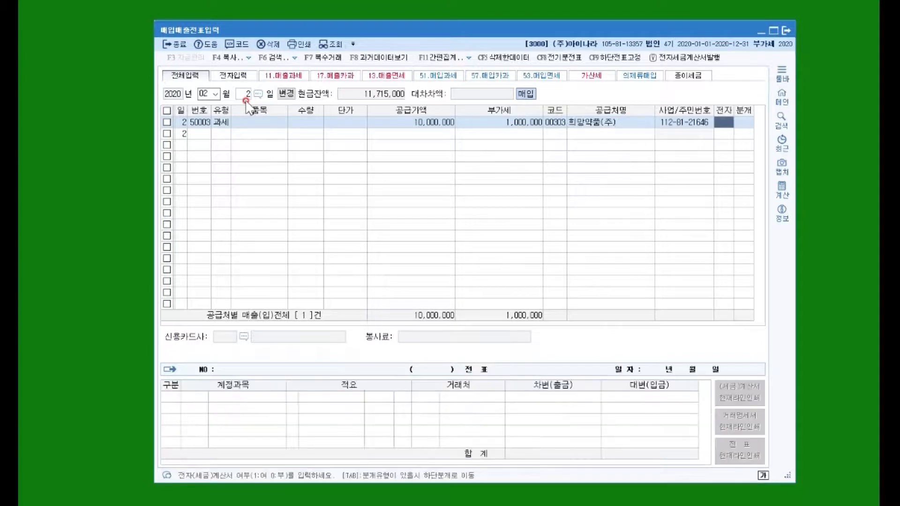
type("1")
key("Return")
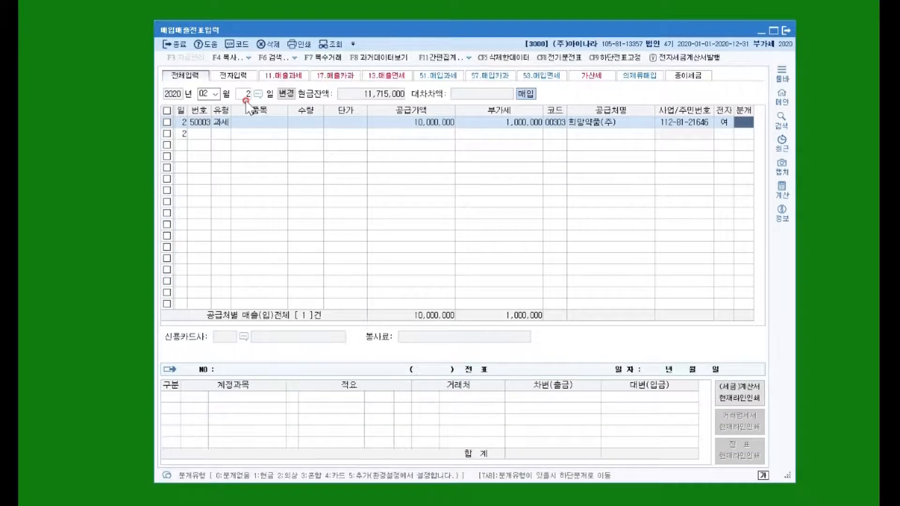
type("3")
key("Return")
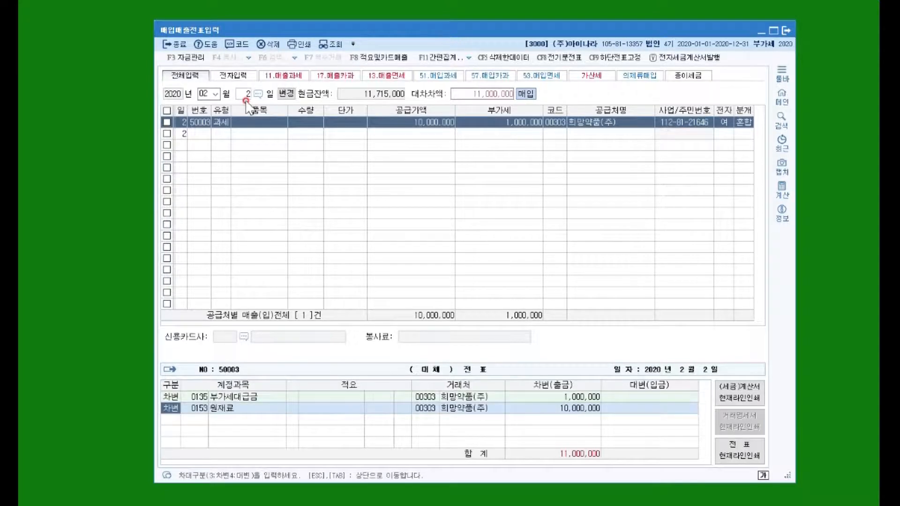
Add a credit (대변) line to the journal for account 0131 선급금 with an amount of 1,000,000
key("Down")
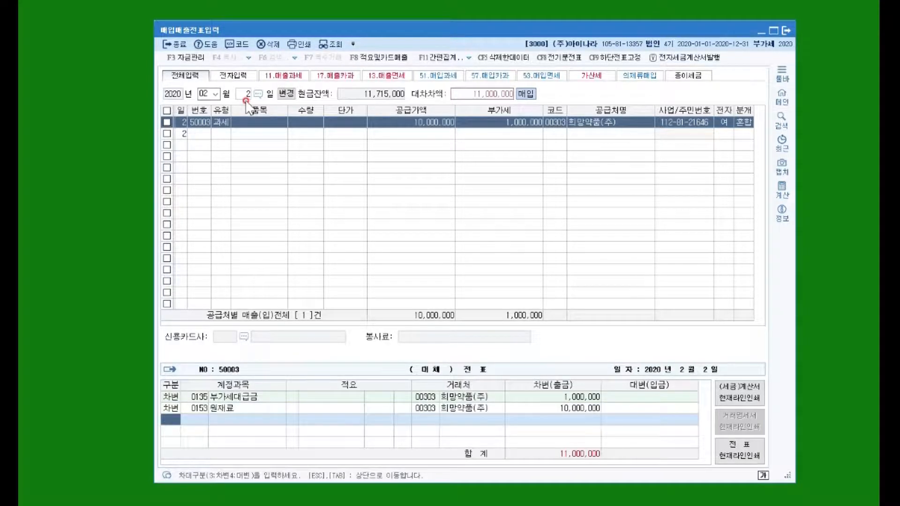
type("4")
key("Return")
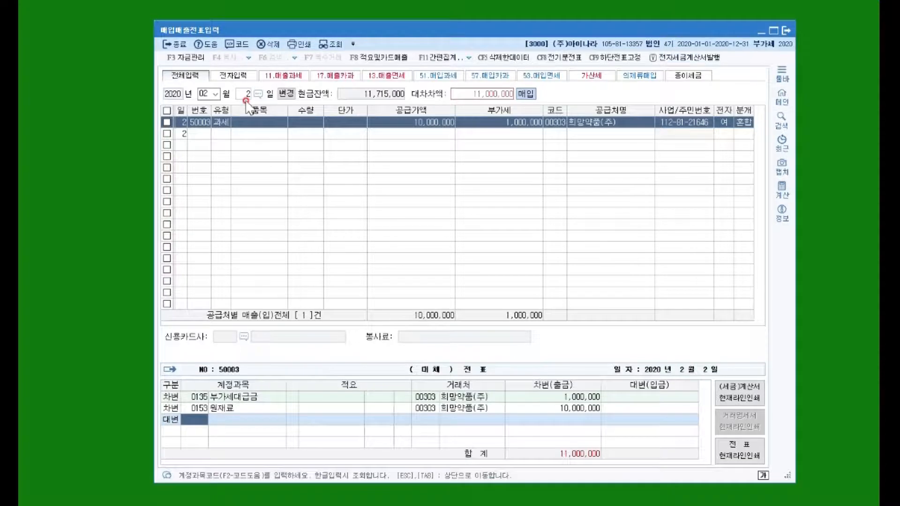
type("선급")
key("Return")
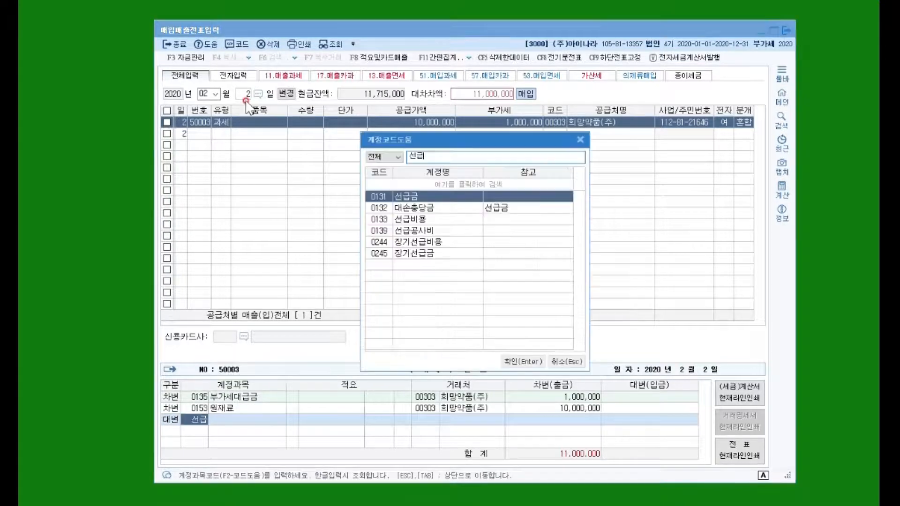
key("Return")
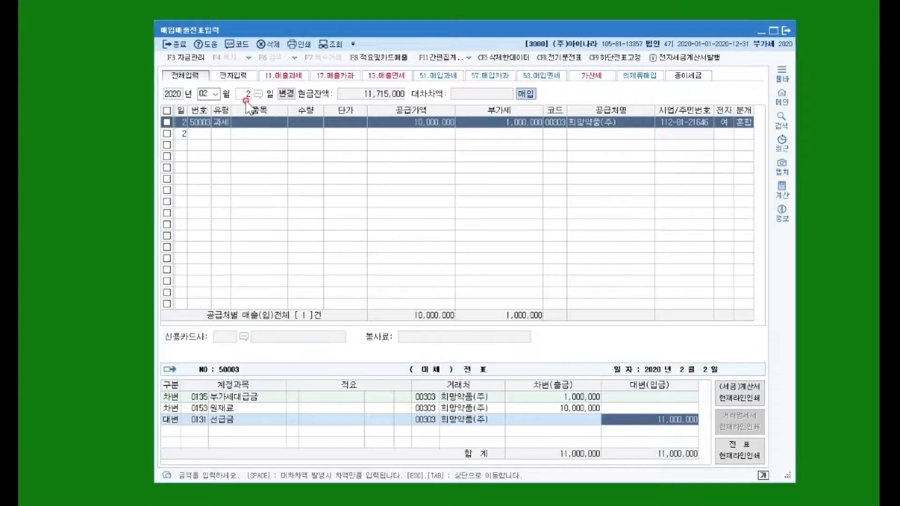
type("1000000")
key("Return")
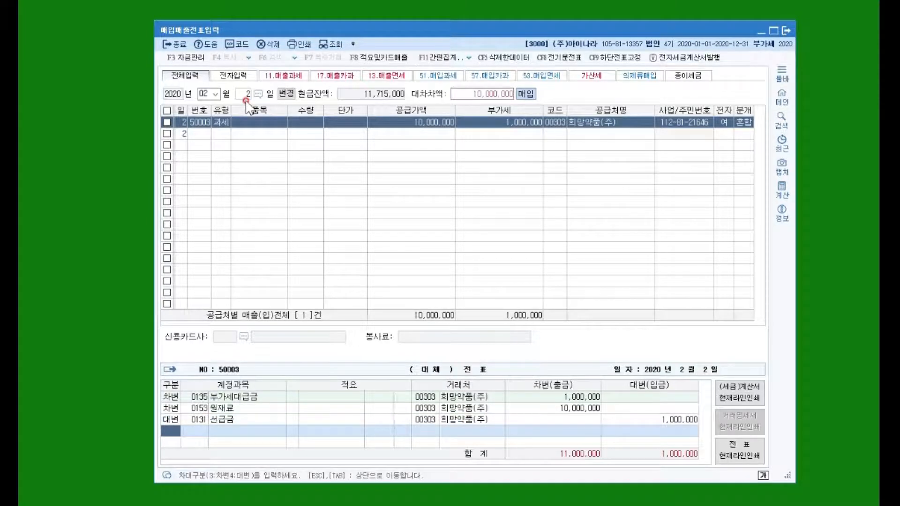
Add a credit (대변) line for account 0251 외상매입금 covering the remaining 10,000,000 and finish the voucher
left_click(184, 431)
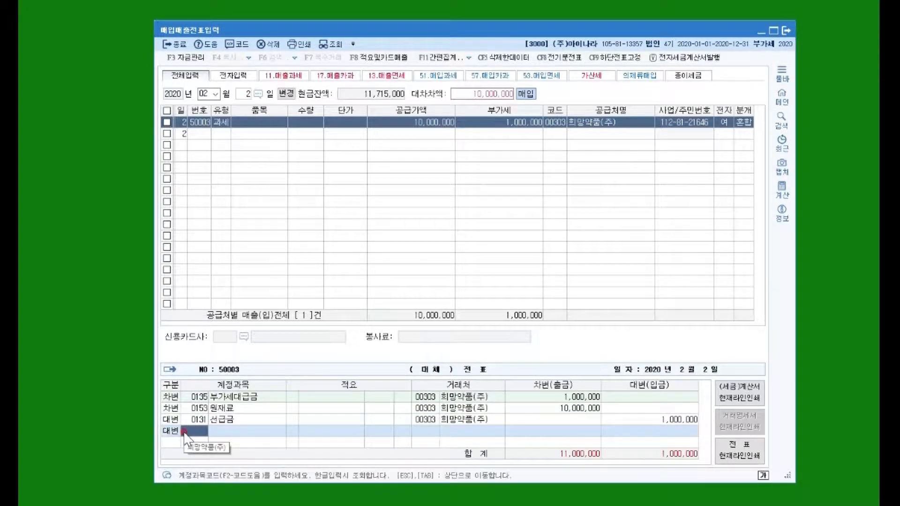
type("251")
key("Return")
key("Return")
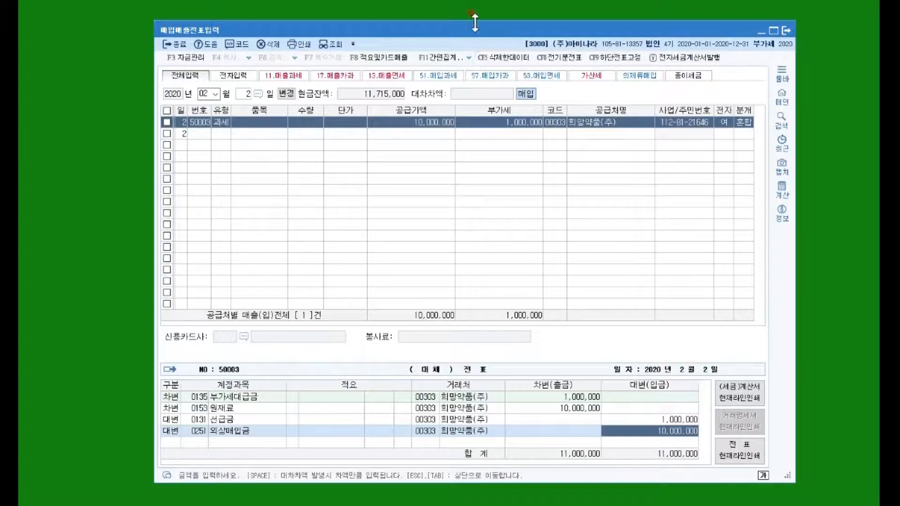
key("Escape")
left_click(382, 135)
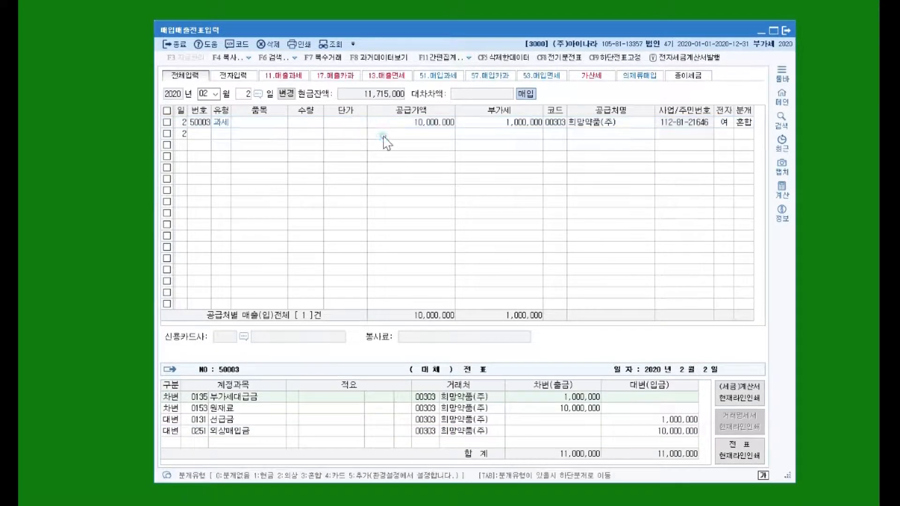
left_click(394, 124)
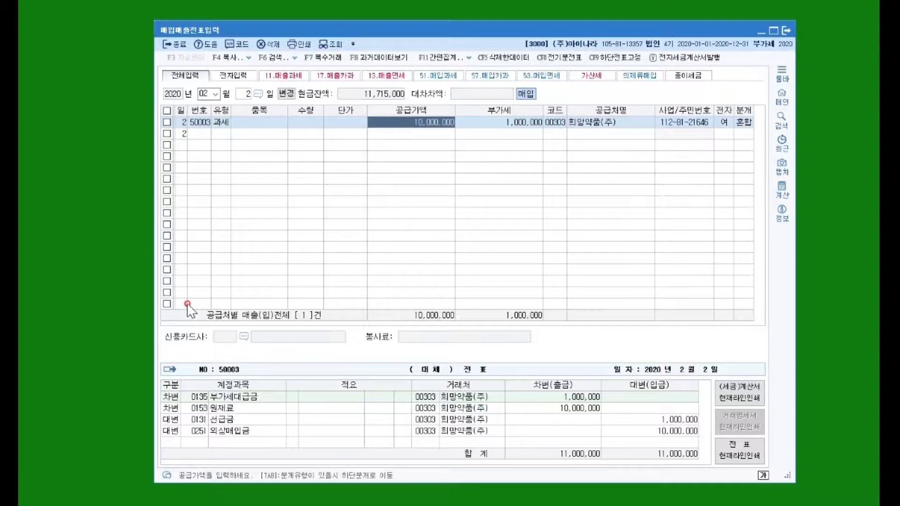
key("Down")
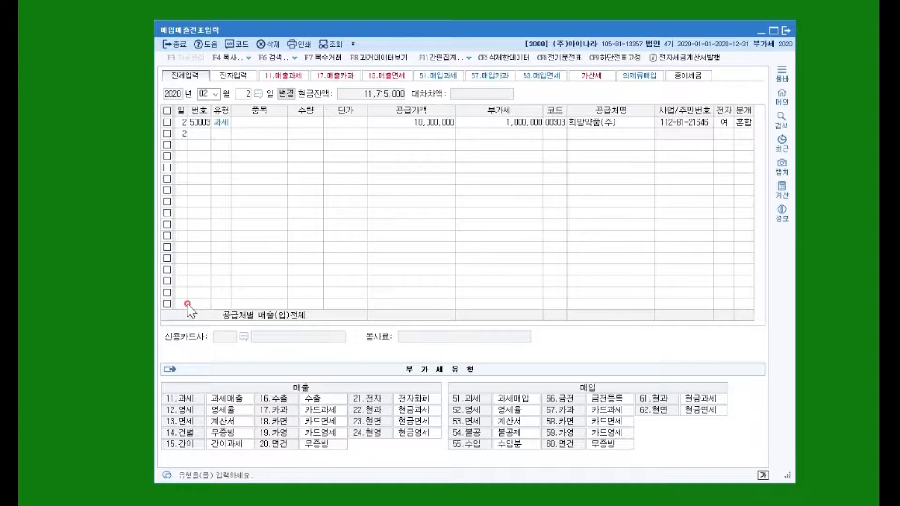
Change the voucher date to 3 February and start a type 51 (과세) purchase entry
left_click(248, 93)
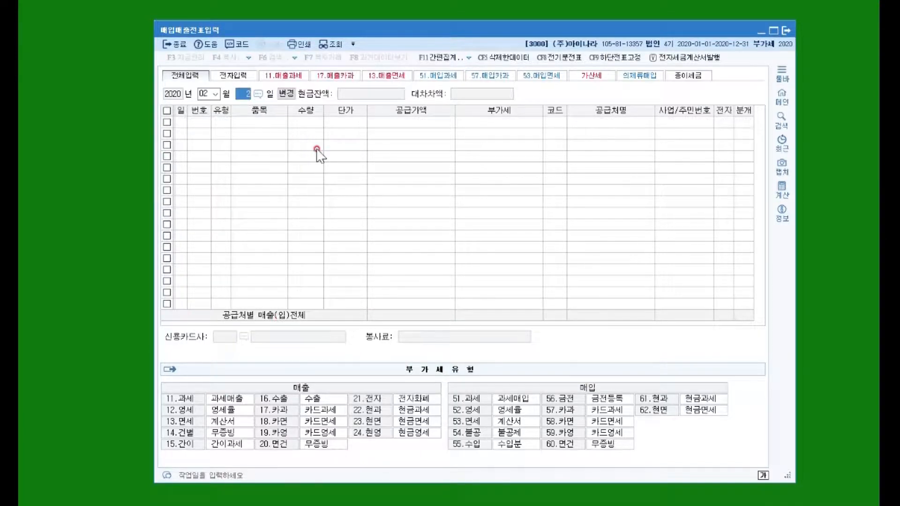
type("3")
key("Return")
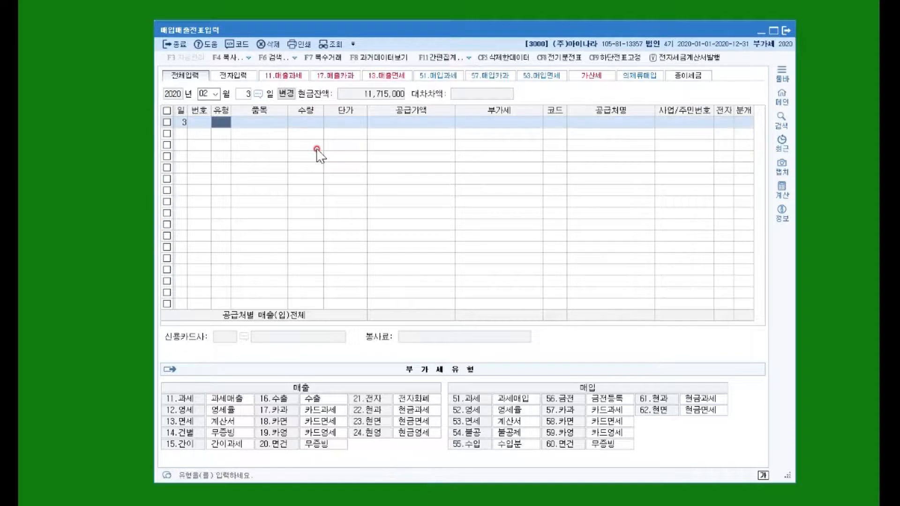
type("51")
key("Return")
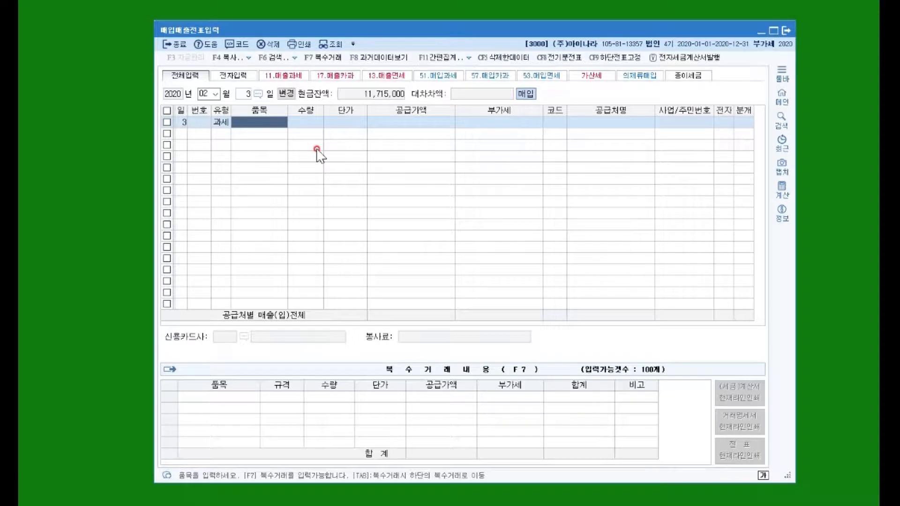
Enter the item 원재료 with a quantity of -10 and a unit price of 80,000 to record the purchase return
type("원재료")
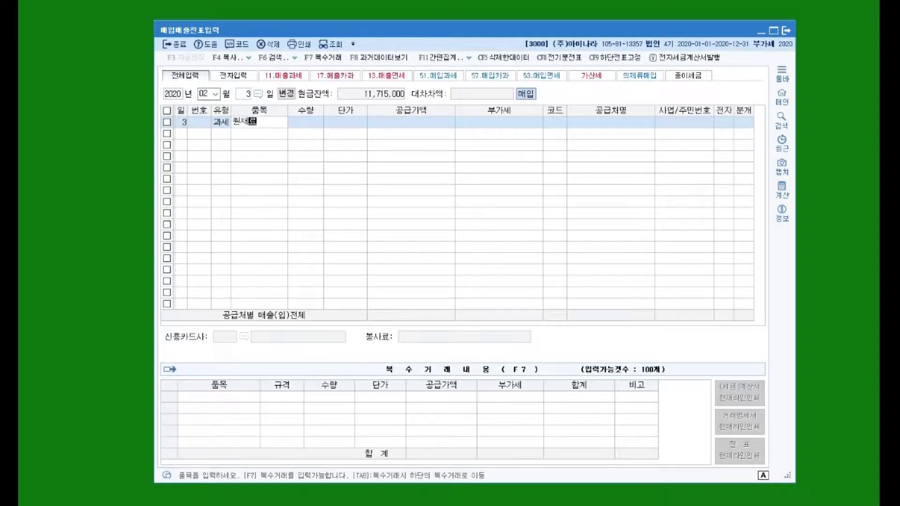
key("Return")
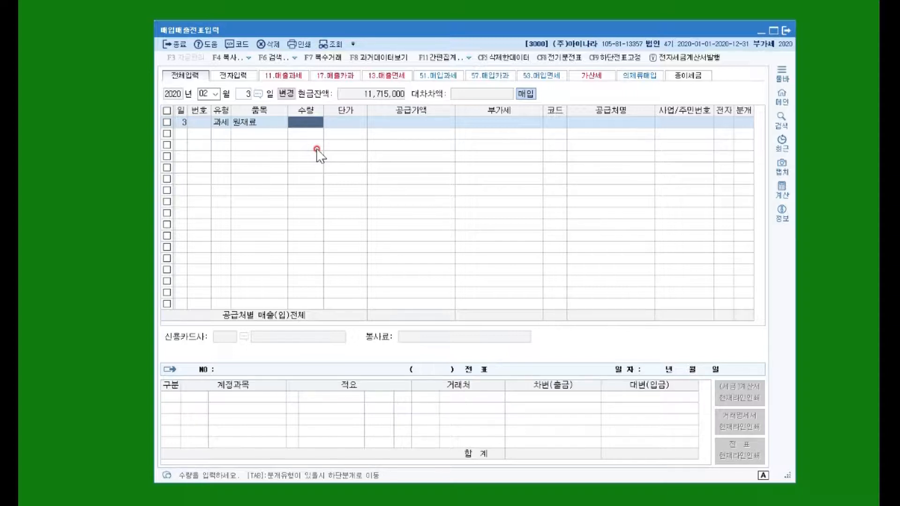
type("-10")
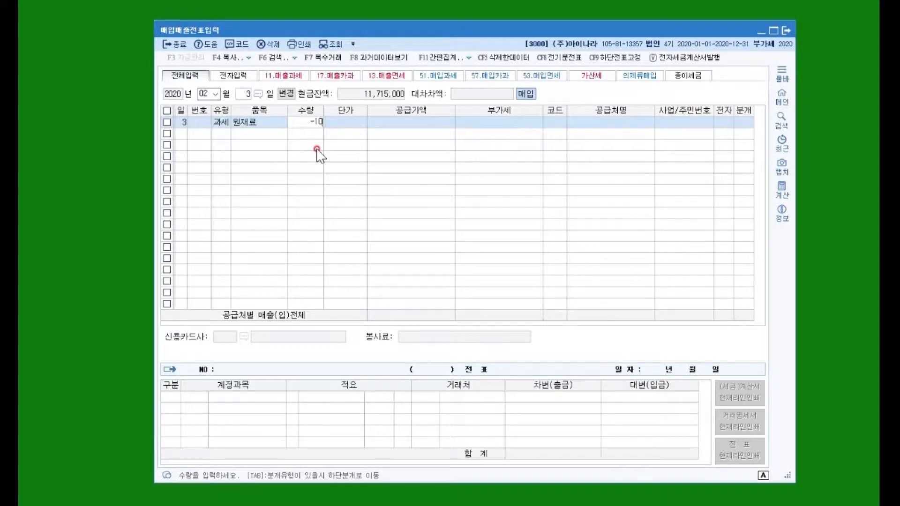
key("Return")
type("80000")
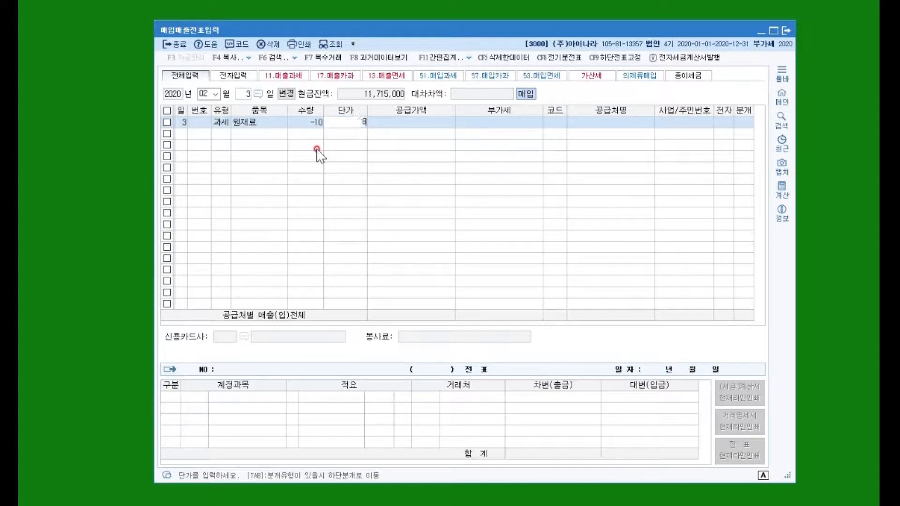
key("Return")
Assign supplier 안산기업 to the return, mark it as an electronic invoice, and choose the 외상 (on account) journal type
key("Return")
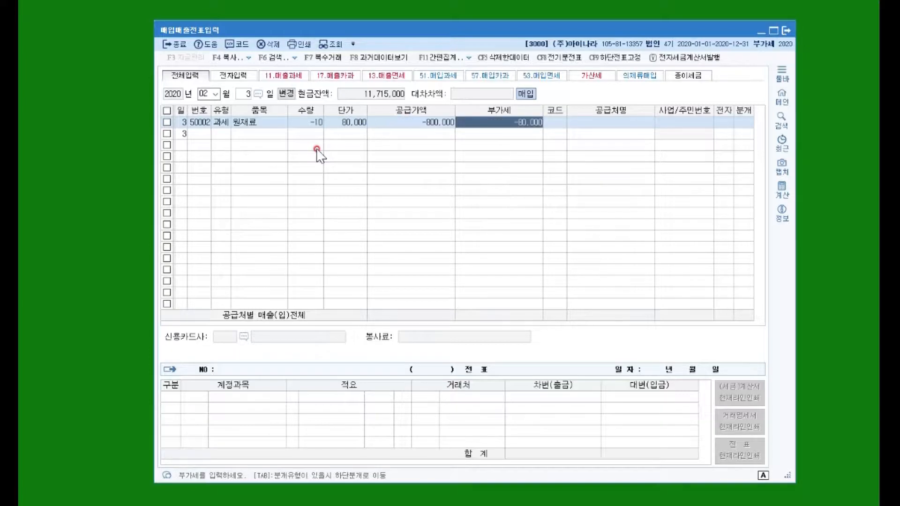
key("Return")
key("Hangul")
type("안산")
key("Return")
key("Return")
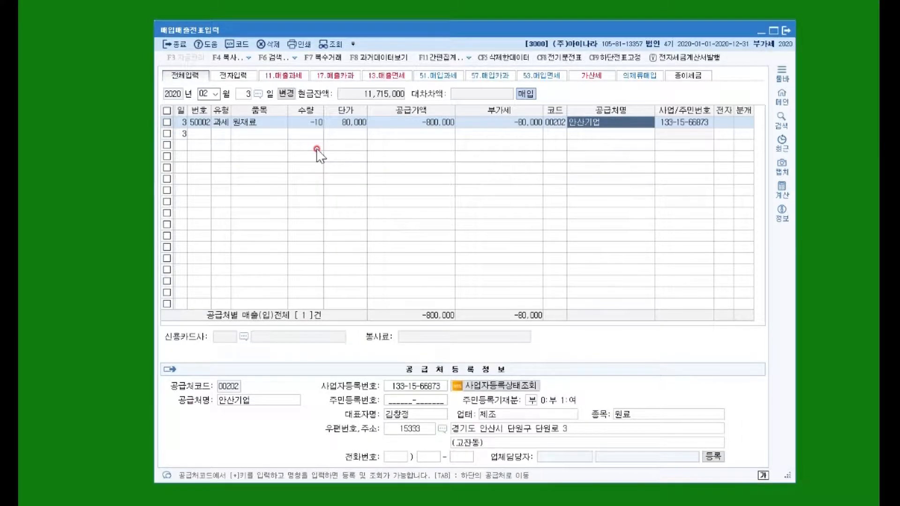
key("Return")
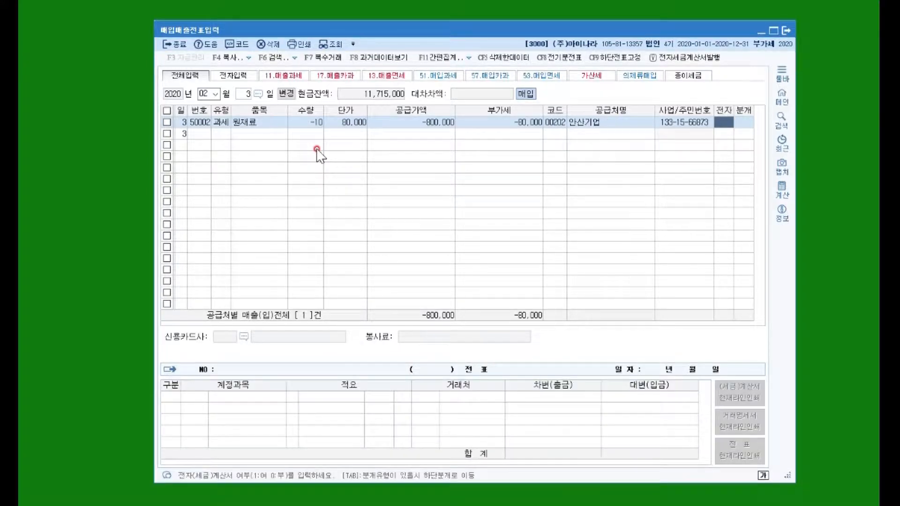
type("1")
key("Return")
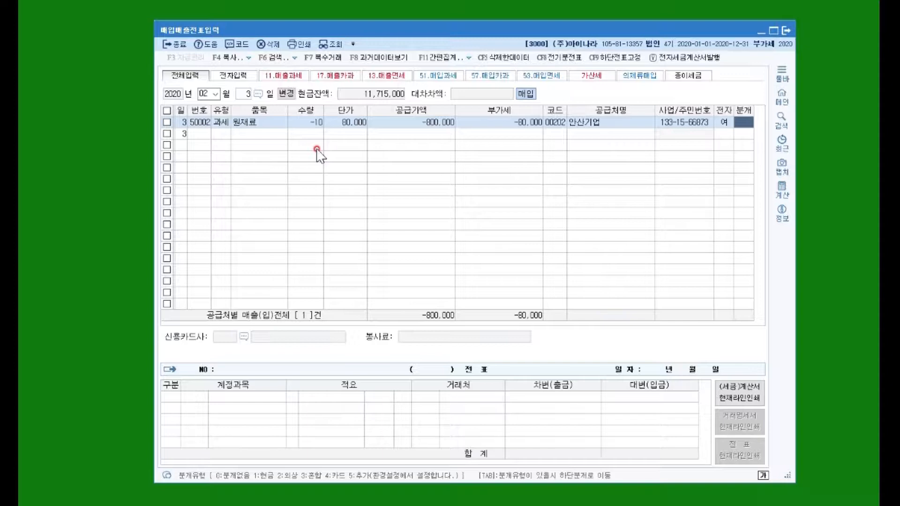
type("2")
key("Return")
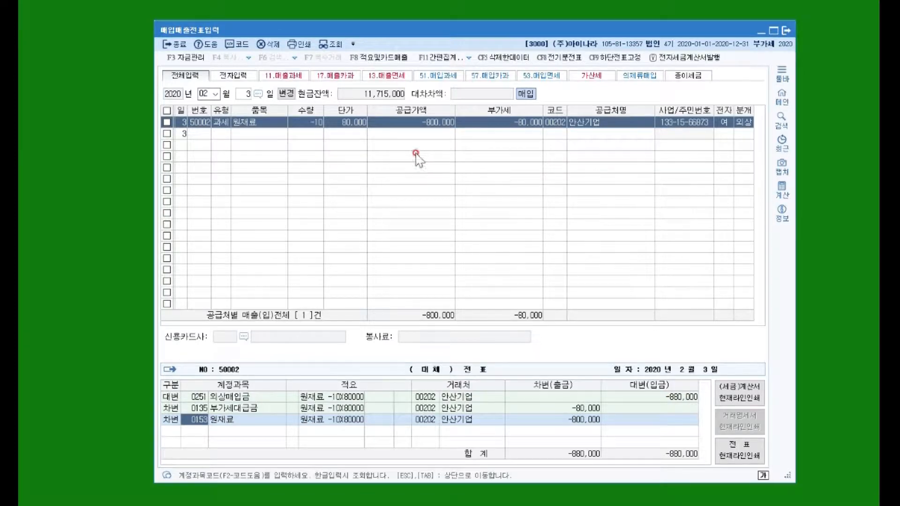
Compare the journal entries of the 1 February 안산기업 purchase with those of the 3 February return
left_click(246, 94)
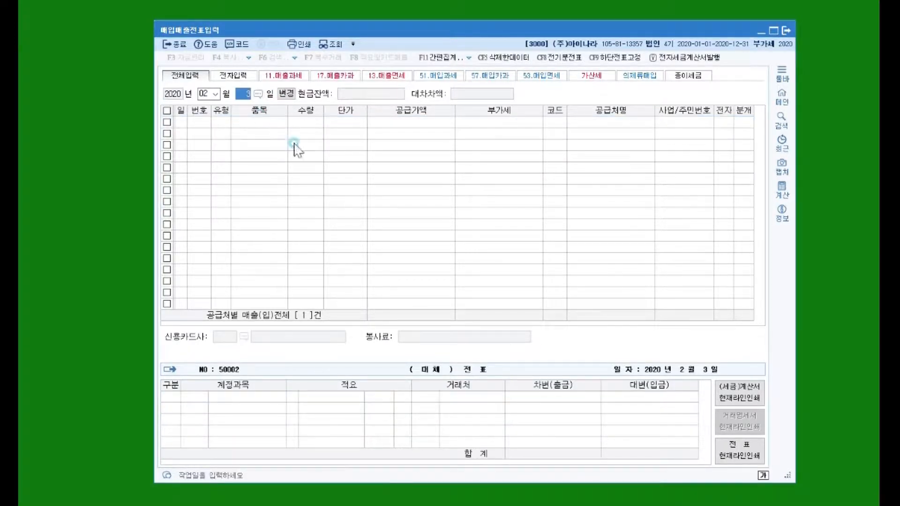
type("1")
key("Return")
left_click(563, 123)
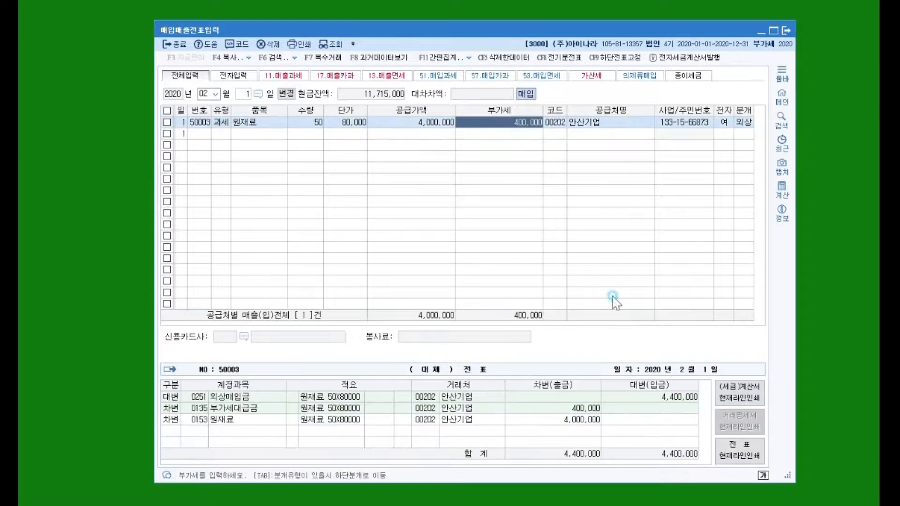
left_click(670, 396)
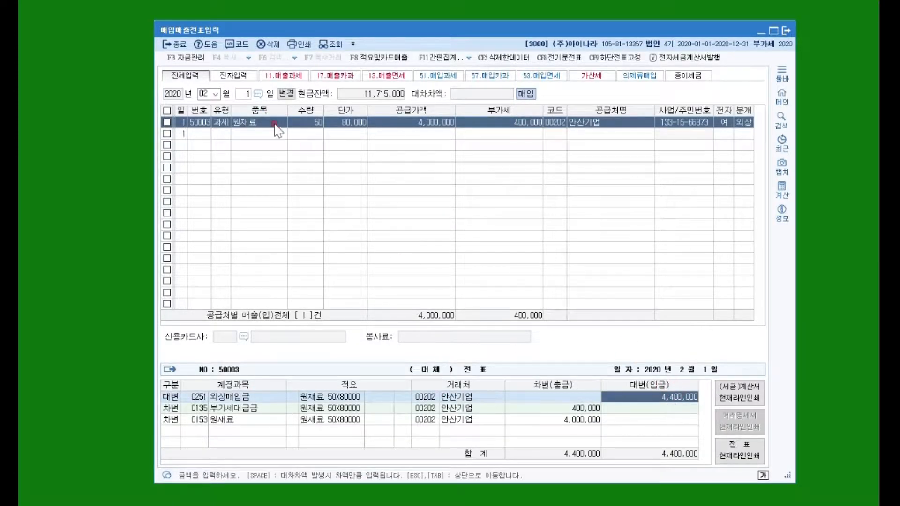
left_click(243, 95)
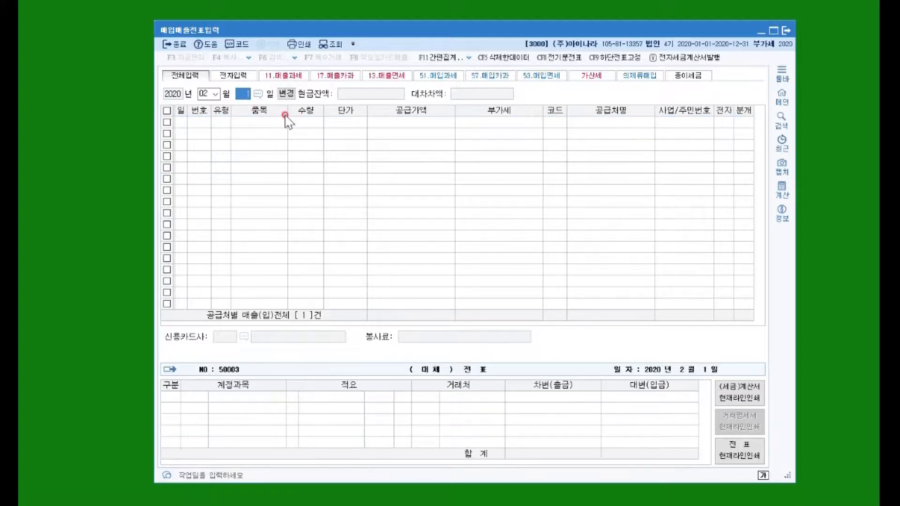
type("3")
key("Return")
left_click(494, 123)
left_click(668, 396)
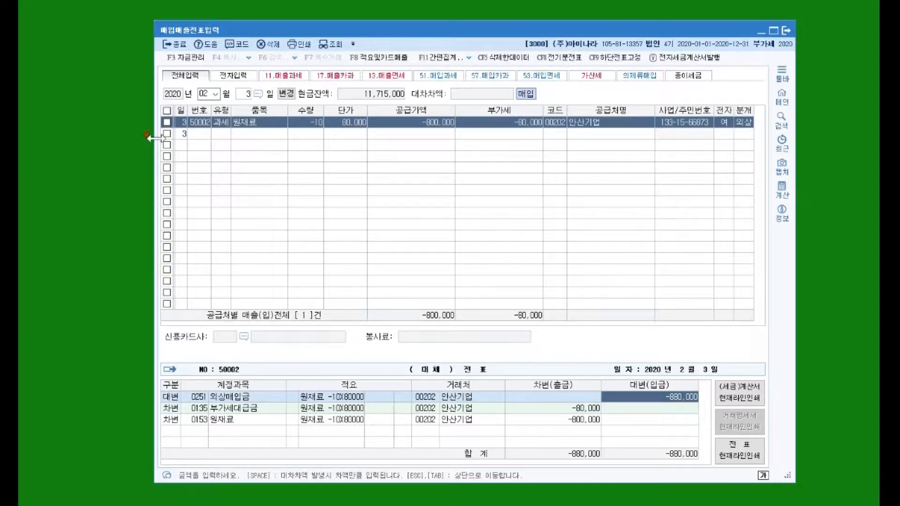
left_click(206, 139)
left_click(260, 188)
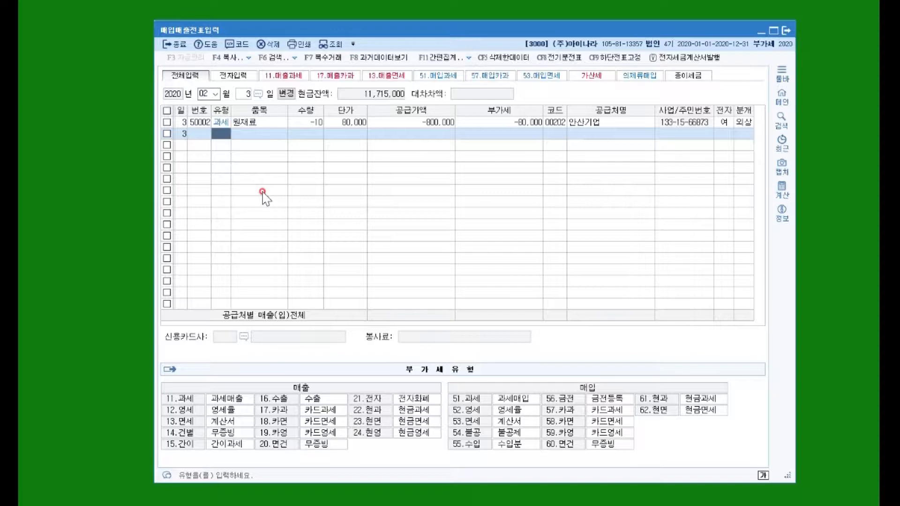
Change the voucher date to 4 February and start a type 51 (과세) purchase entry
left_click(244, 94)
type("4")
key("Return")
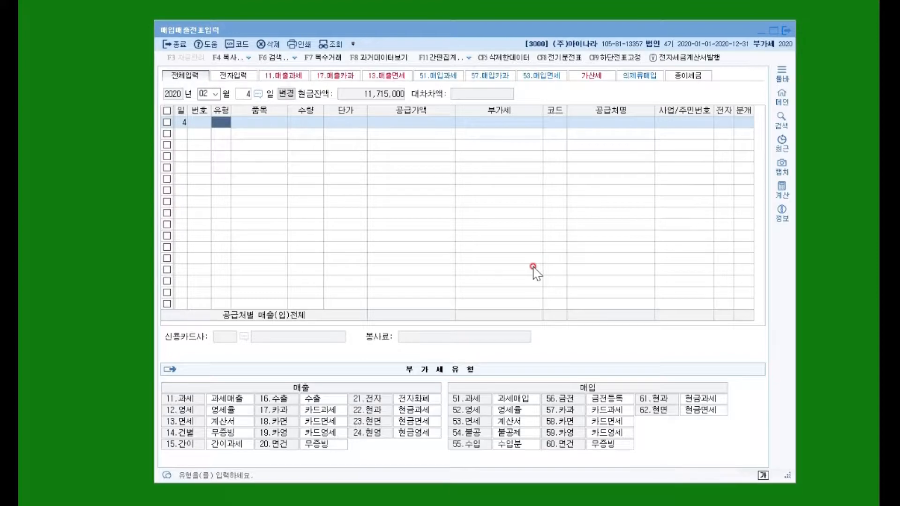
left_click(241, 32)
left_click(215, 122)
left_click(283, 167)
type("51")
key("Return")
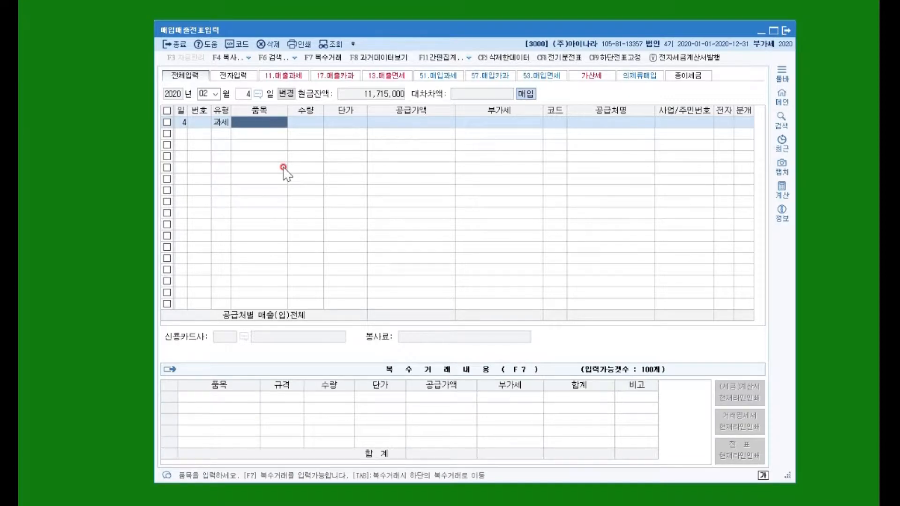
Enter the item 에어컨 without quantity or unit price and set the supply value to 2,000,000
type("에어컨")
key("Return")
key("Return")
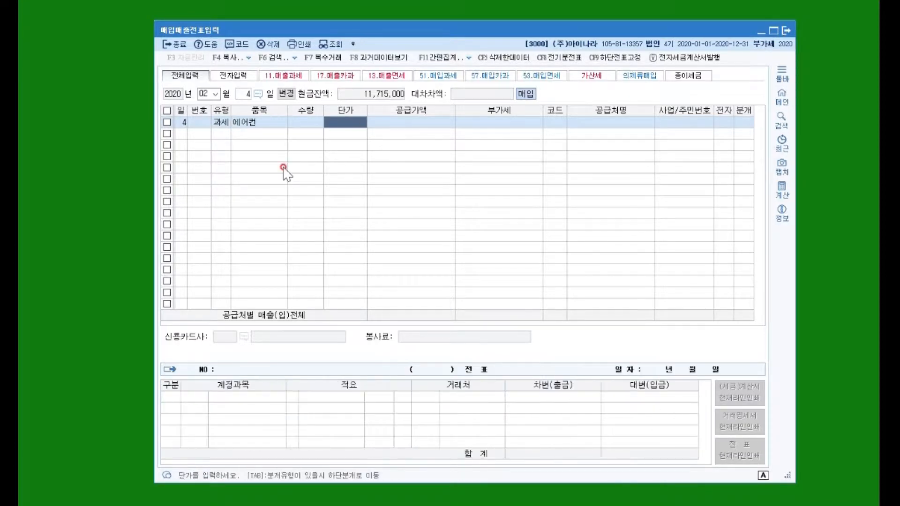
key("Return")
type("2000000")
key("Return")
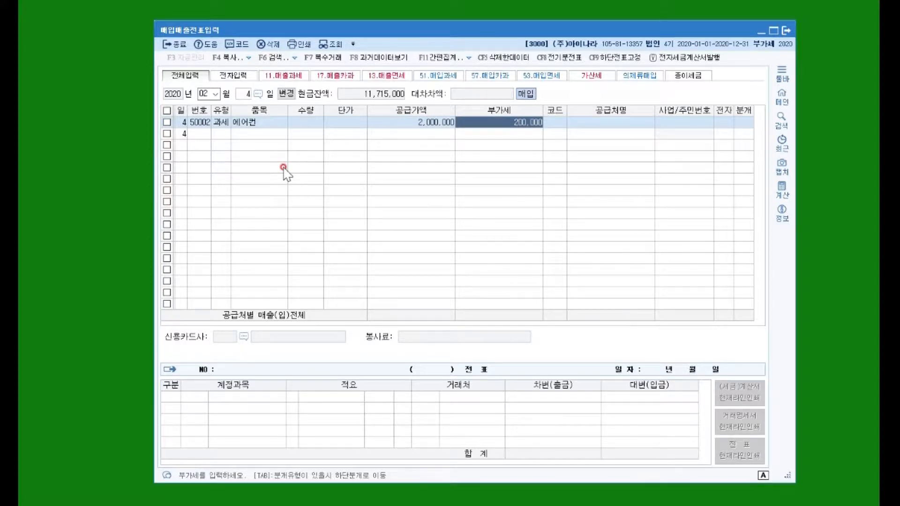
key("Return")
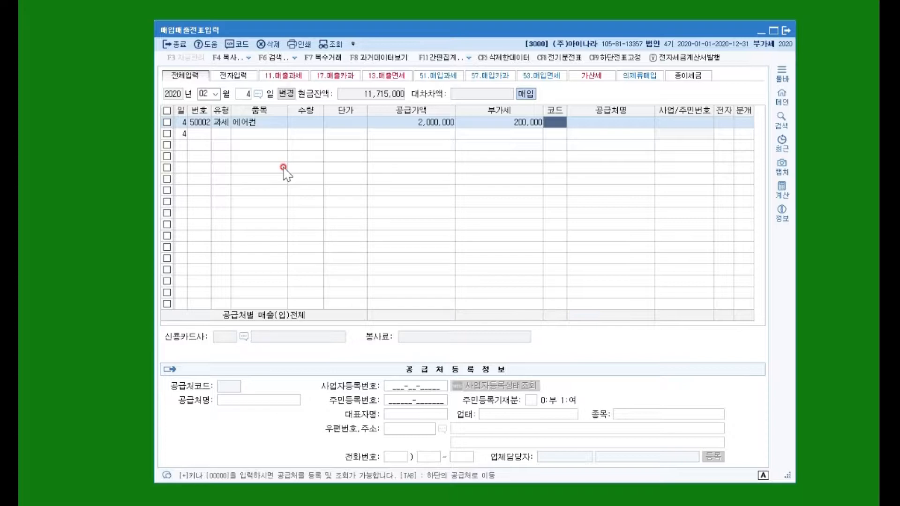
Register a new supplier named 강남전자(주) from the voucher row with supplier code 00310
type("00000")
key("Return")
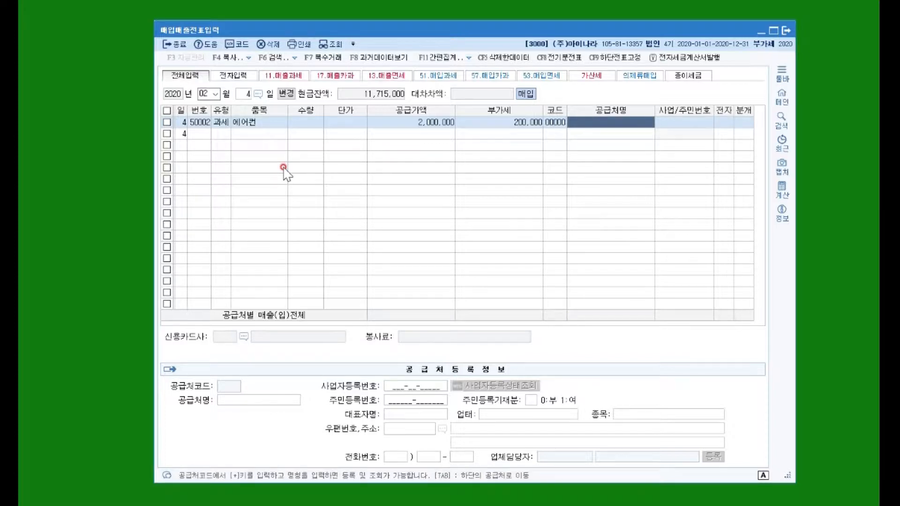
type("강남전")
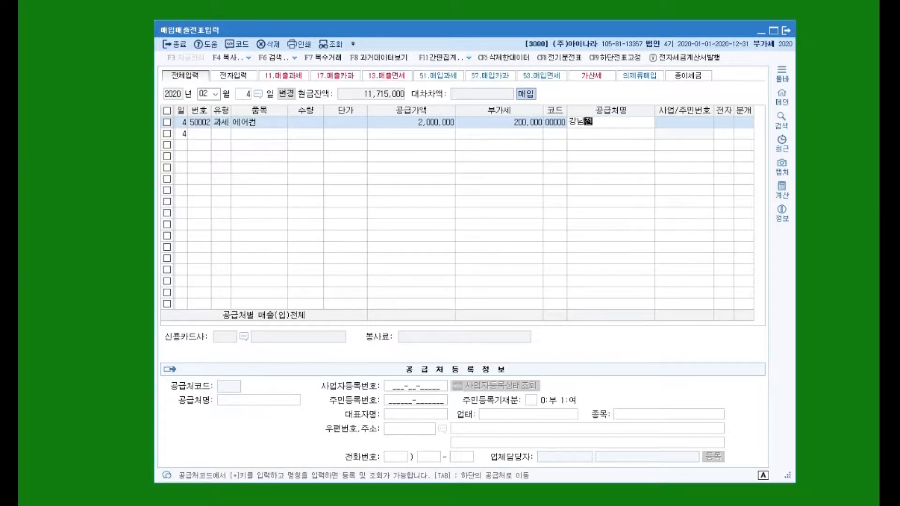
type("자(주)")
key("Return")
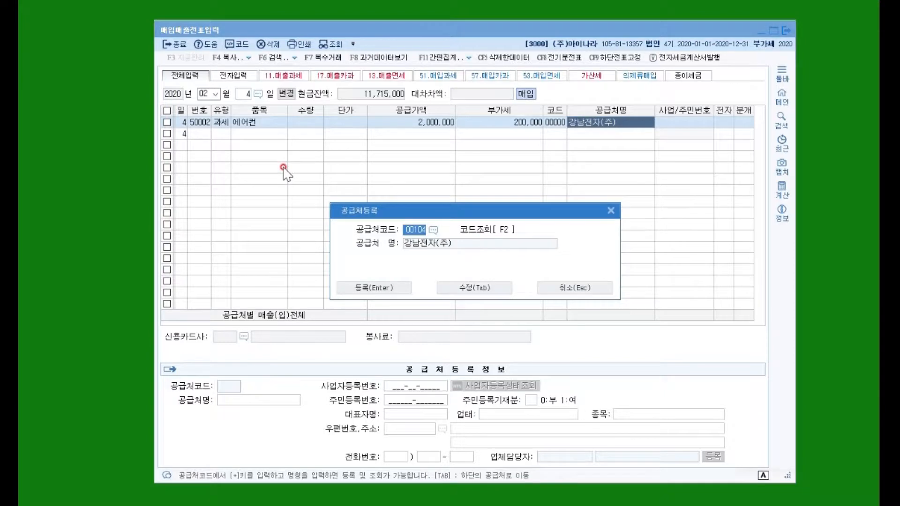
type("00310")
key("Return")
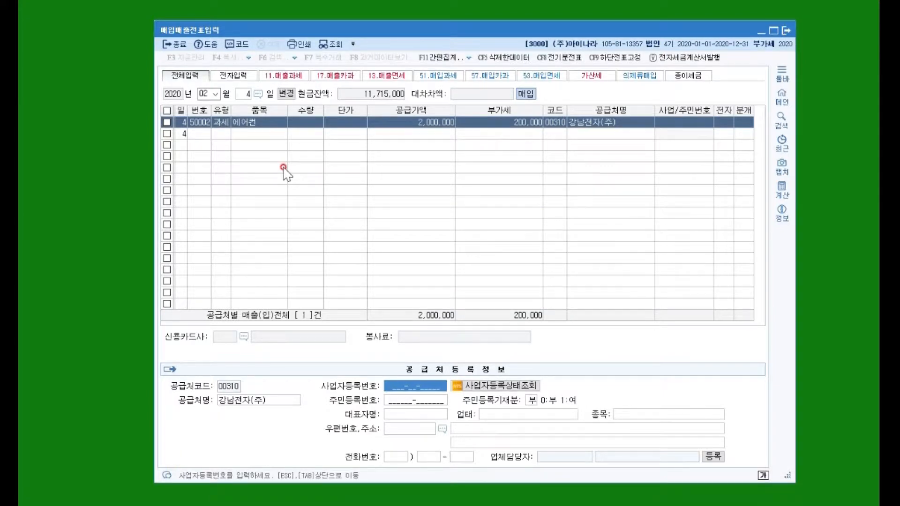
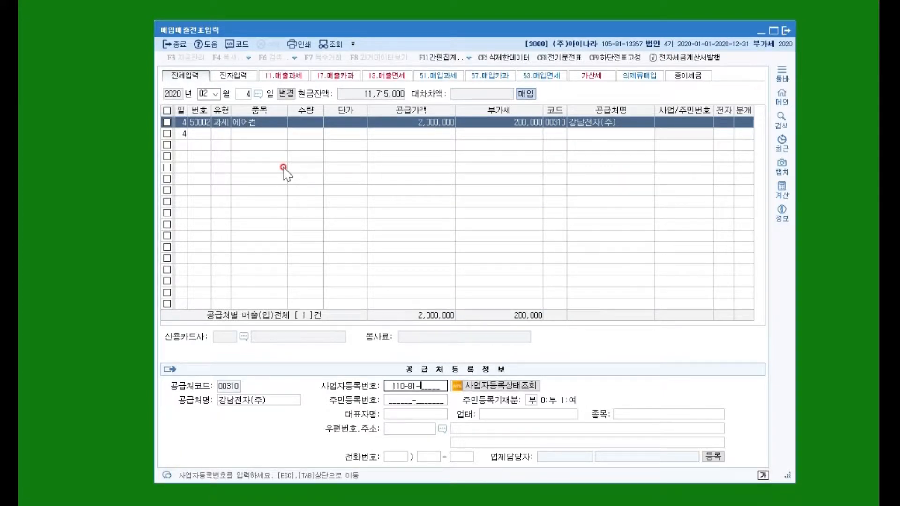
Fill in the new supplier's business registration number and representative's name, and return to the voucher row
key("Return")
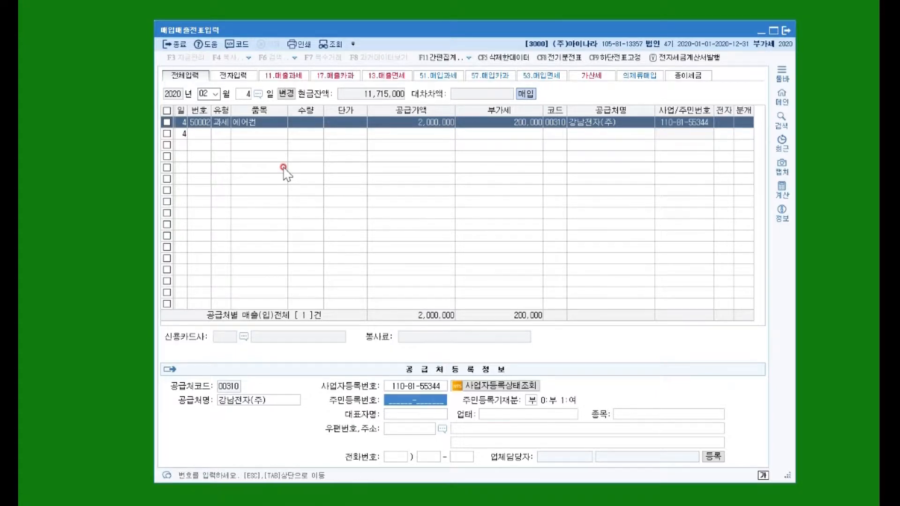
key("Return")
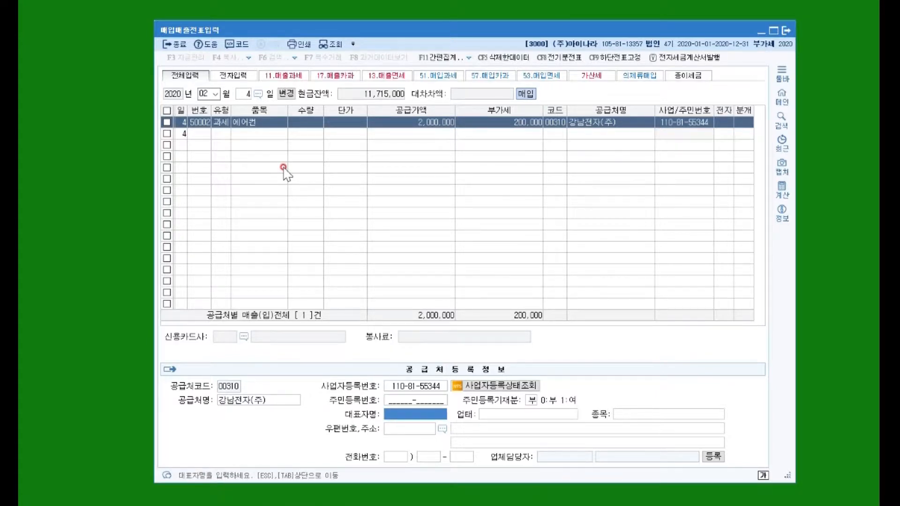
key("Return")
key("Return")
key("Return")
key("Tab")
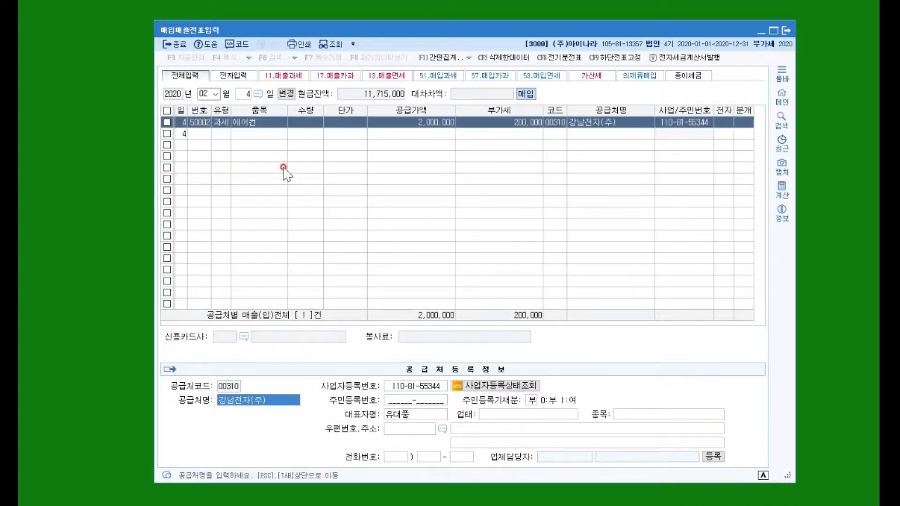
key("Tab")
key("Tab")
key("Tab")
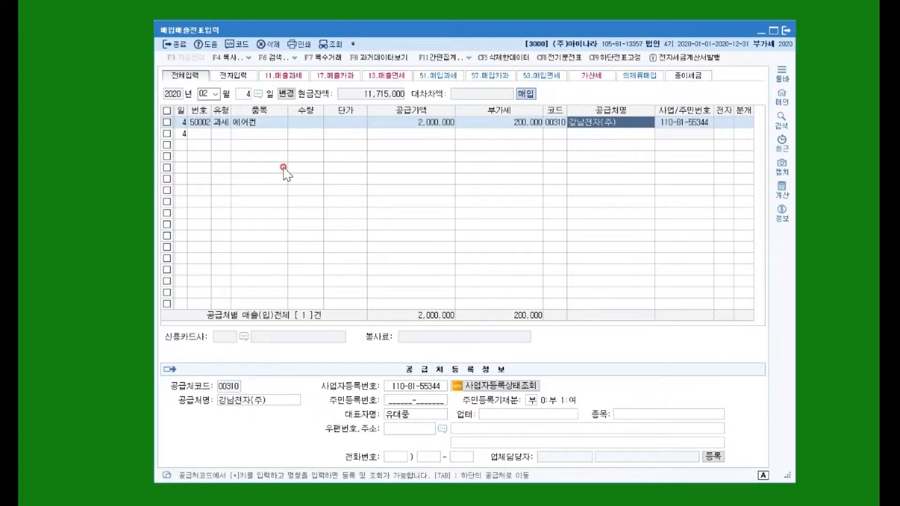
Mark the 에어컨 purchase as an electronic invoice and choose the 혼합 (mixed) journal type, moving to the 원재료 line's account code
key("Return")
type("1")
key("Return")
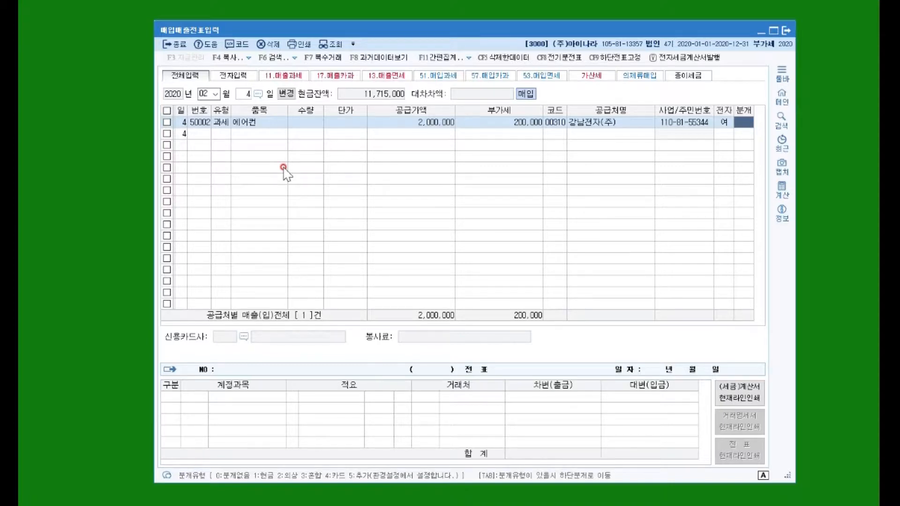
type("3")
key("Return")
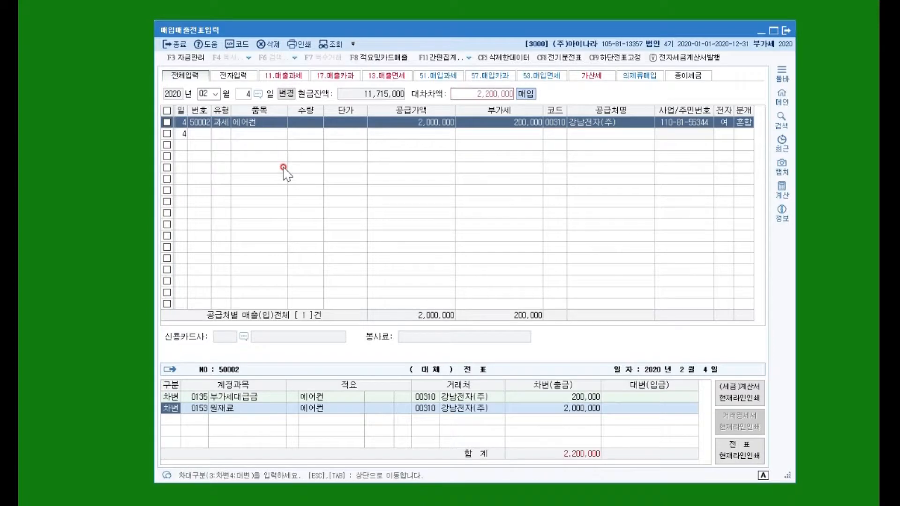
key("Return")
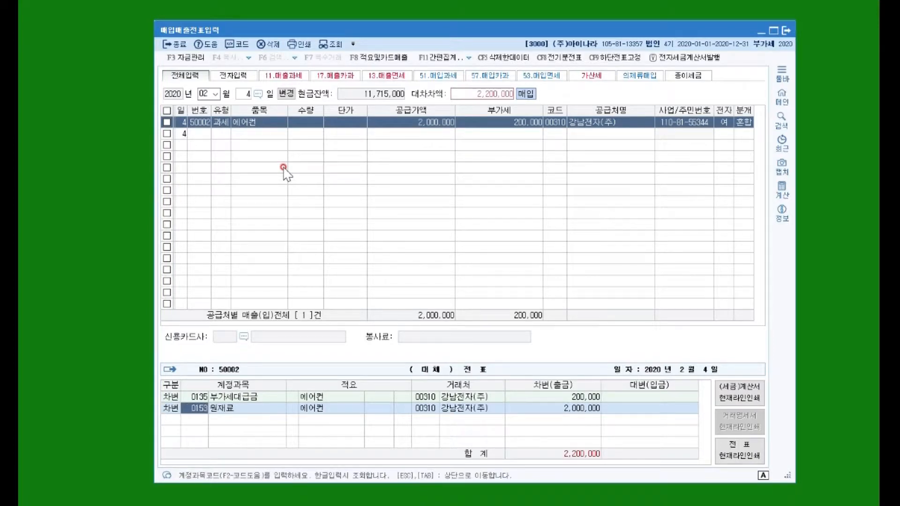
Replace the 원재료 account on the 에어컨 debit line with 비품 (0212) and move to a new journal line
type("비품")
key("Return")
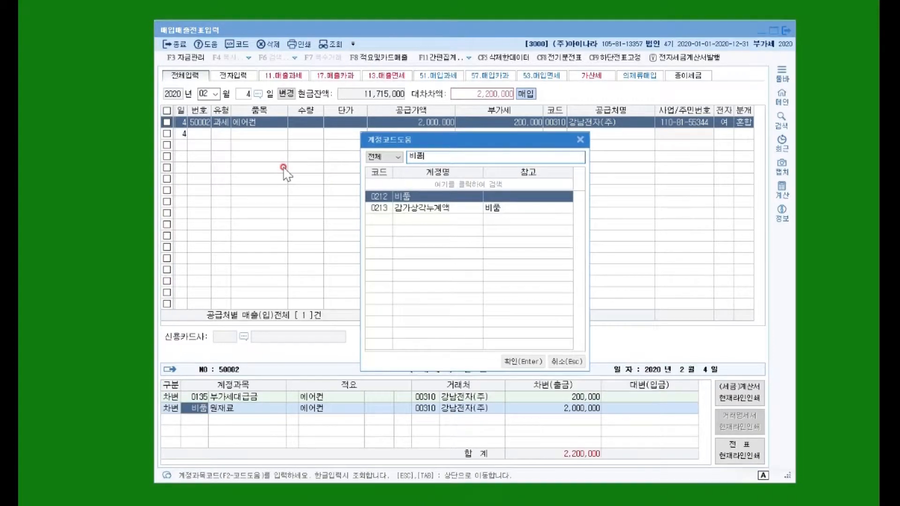
key("Return")
Add a credit line to account 102 당좌예금 for 2,200,000 and return to the 에어컨 voucher row
key("Return")
key("Return")
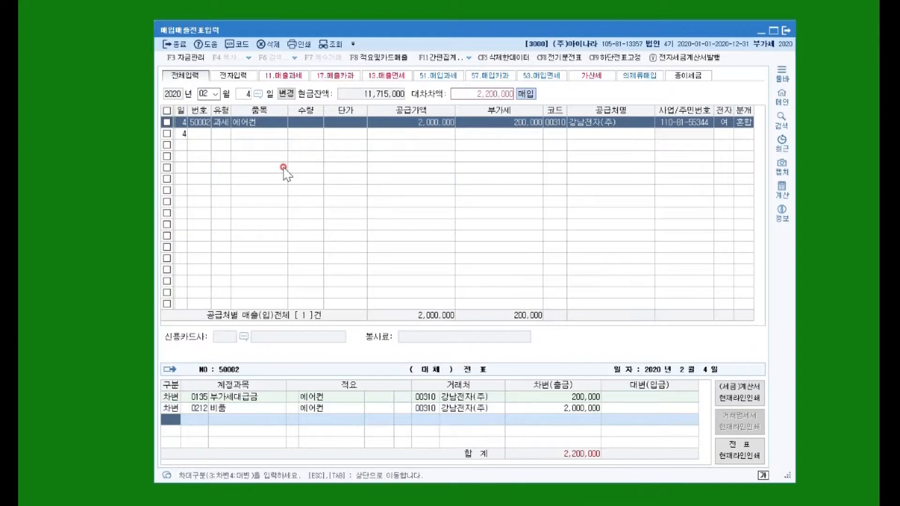
type("4")
key("Return")
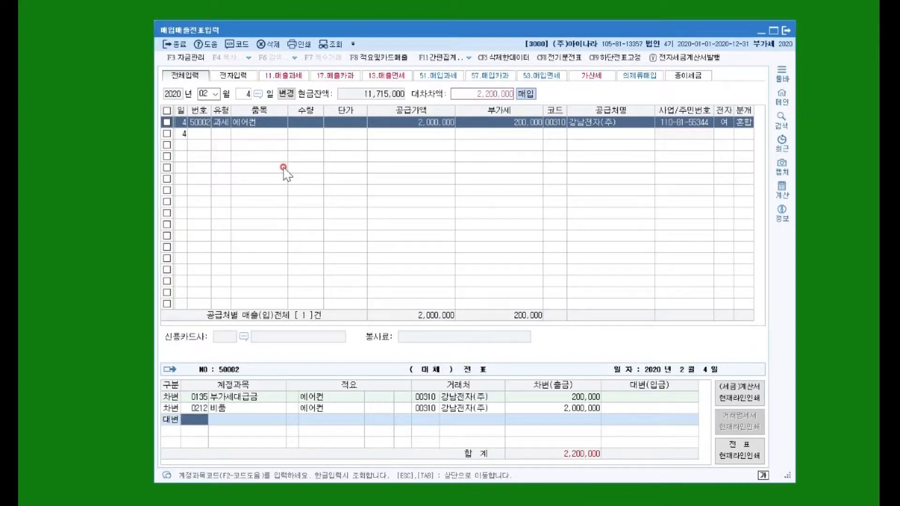
type("102")
key("Return")
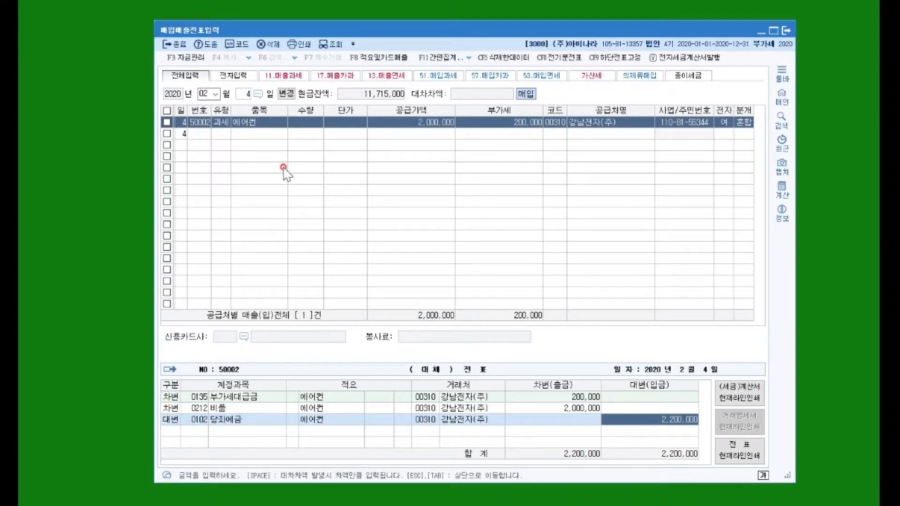
key("Return")
left_click(306, 122)
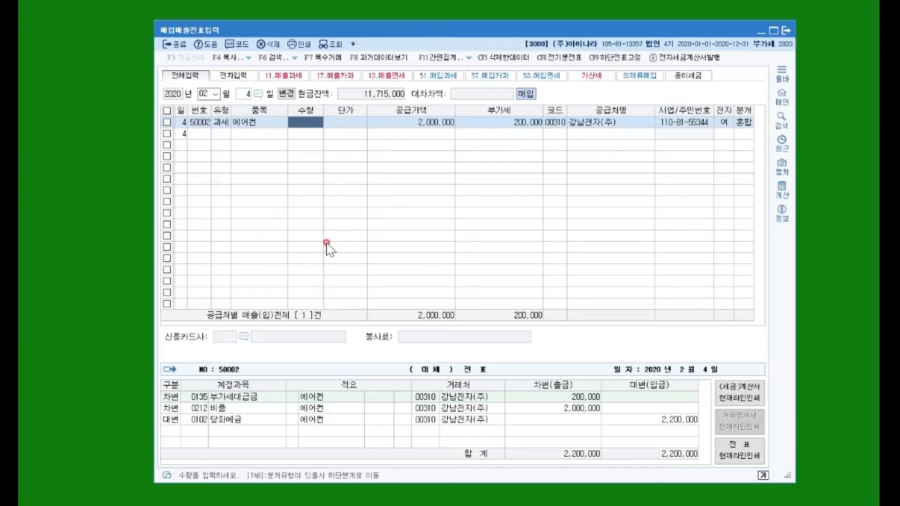
Open the 세금계산서합계표 for January to March 2020 and show its purchase (매입) summary
left_click(229, 485)
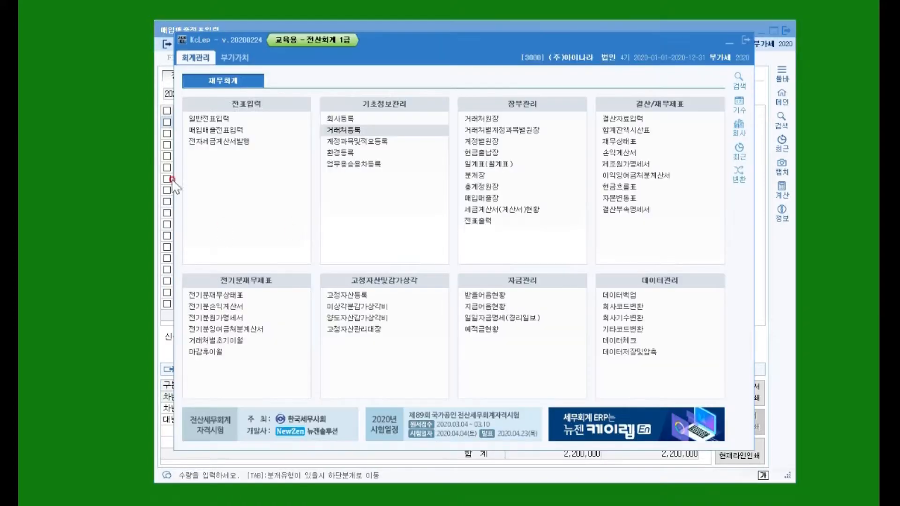
left_click(230, 58)
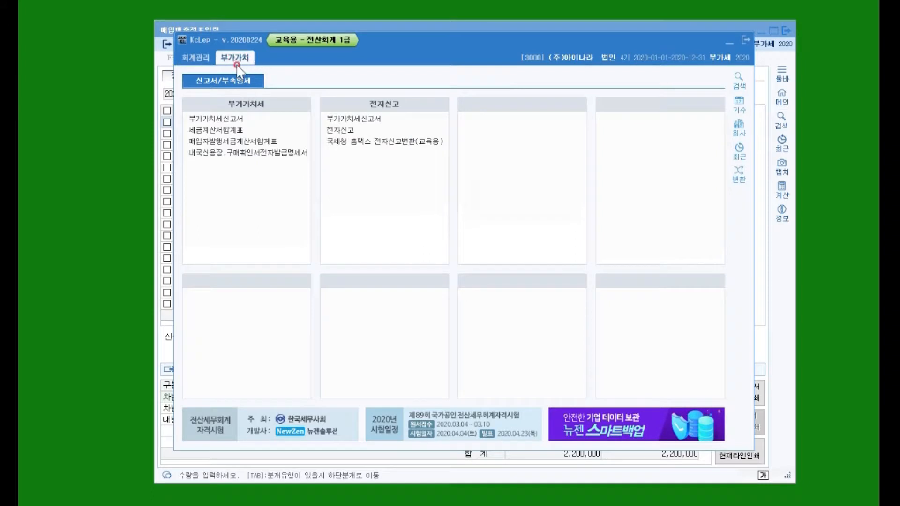
left_click(199, 129)
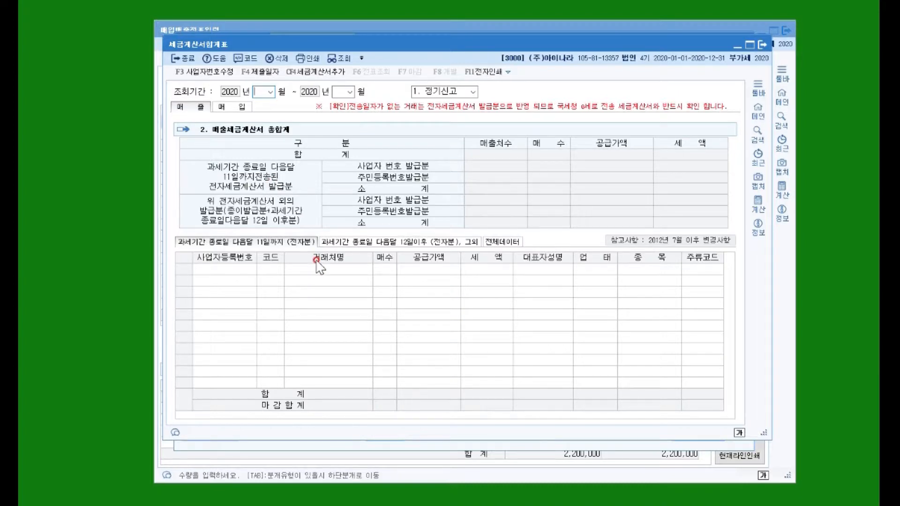
type("01")
key("Return")
type("03")
key("Return")
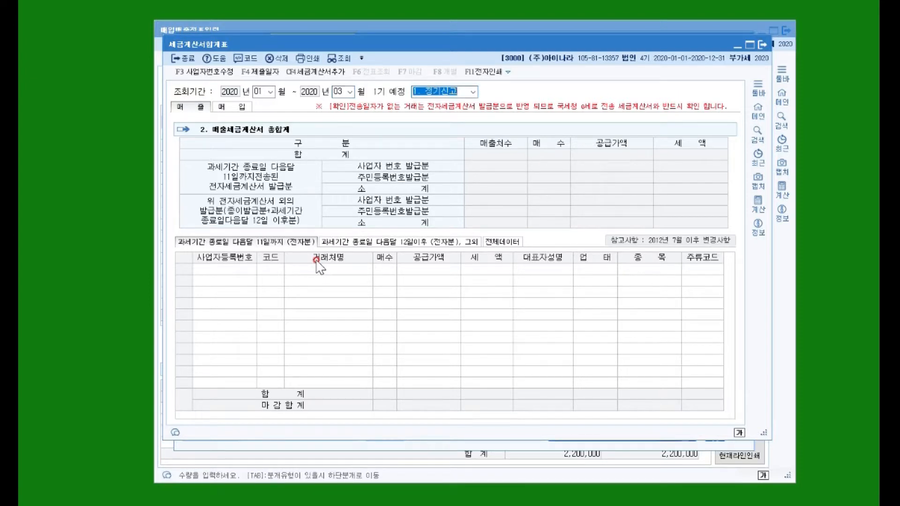
left_click(246, 108)
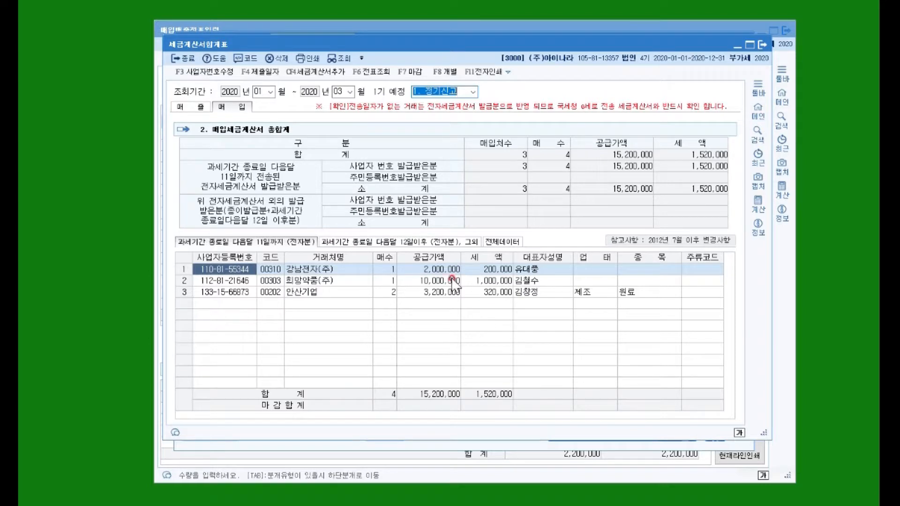
Examine the quantities on 안산기업's purchase and return vouchers from the summary, then close the voucher details and the report
left_click(309, 292)
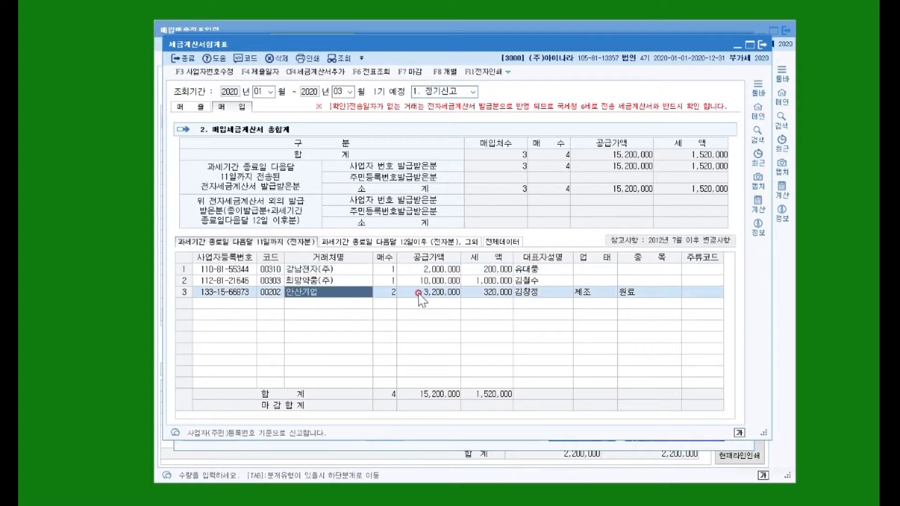
double_click(357, 292)
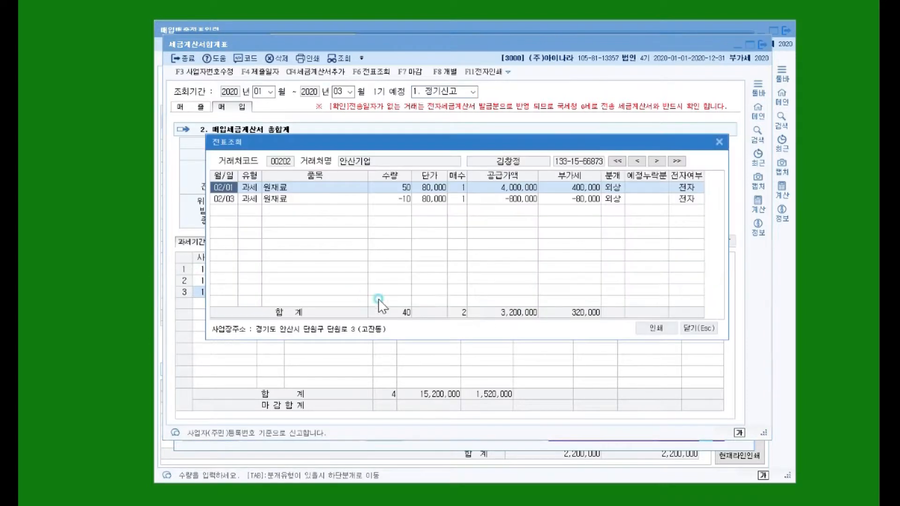
left_click(396, 187)
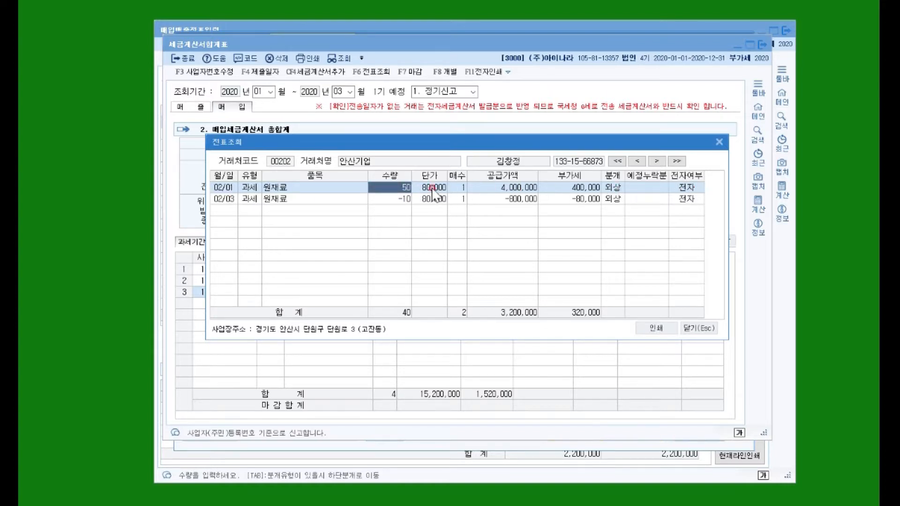
left_click(398, 200)
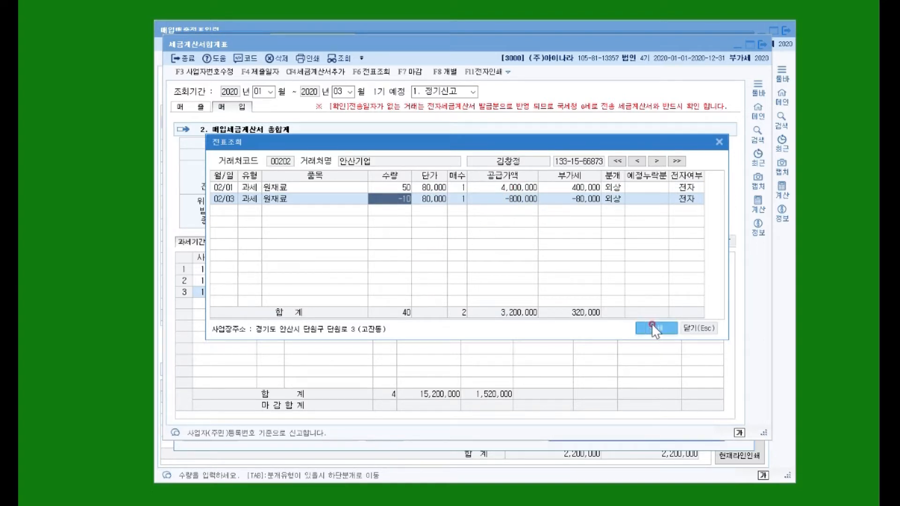
left_click(700, 328)
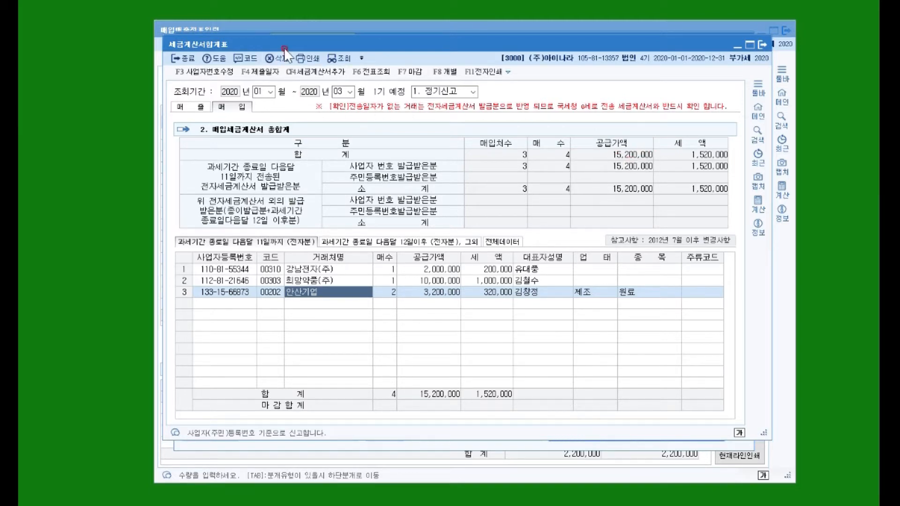
key("Escape")
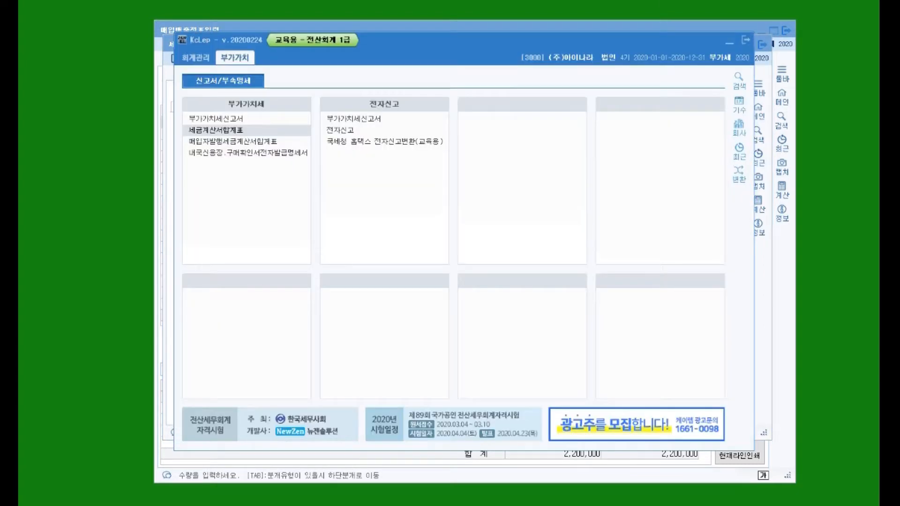
Open the 부가가치세신고서 for January 1 to March 31, 2020, declining to load the previously saved data
left_click(214, 119)
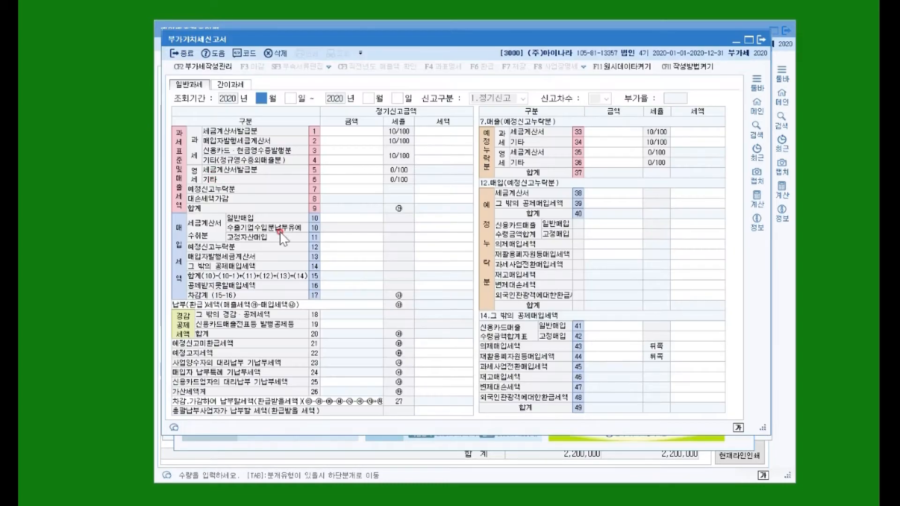
type("1")
key("Return")
key("Return")
type("3")
key("Return")
key("Return")
key("Return")
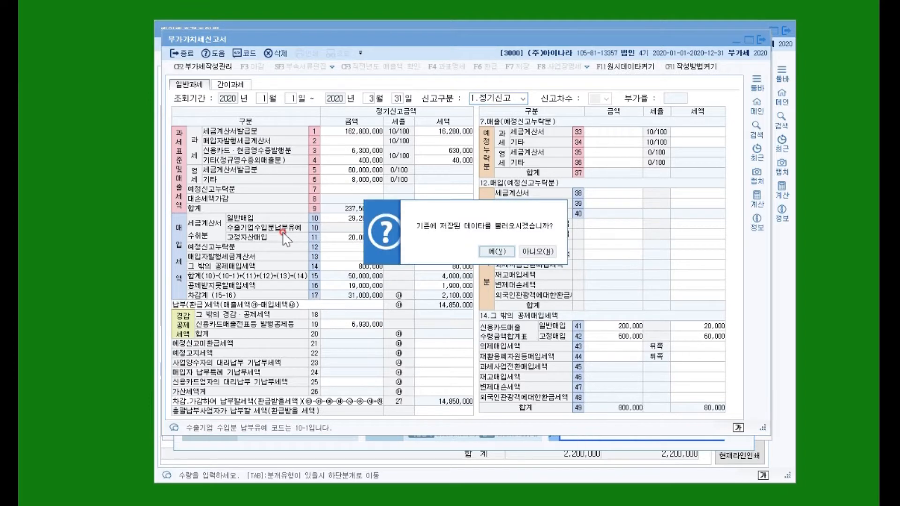
left_click(534, 252)
Compare the 일반매입 and 고정자산매입 amounts in the purchase tax section of the VAT return
left_click(352, 219)
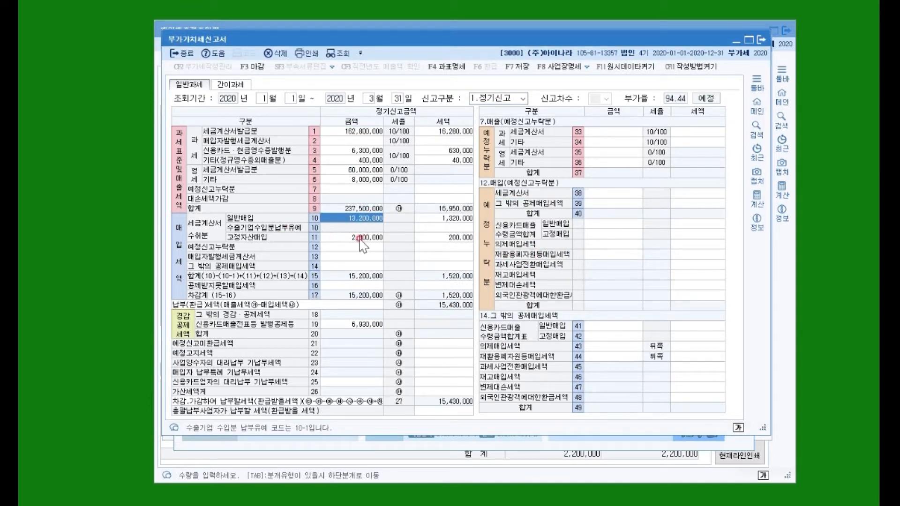
left_click(362, 240)
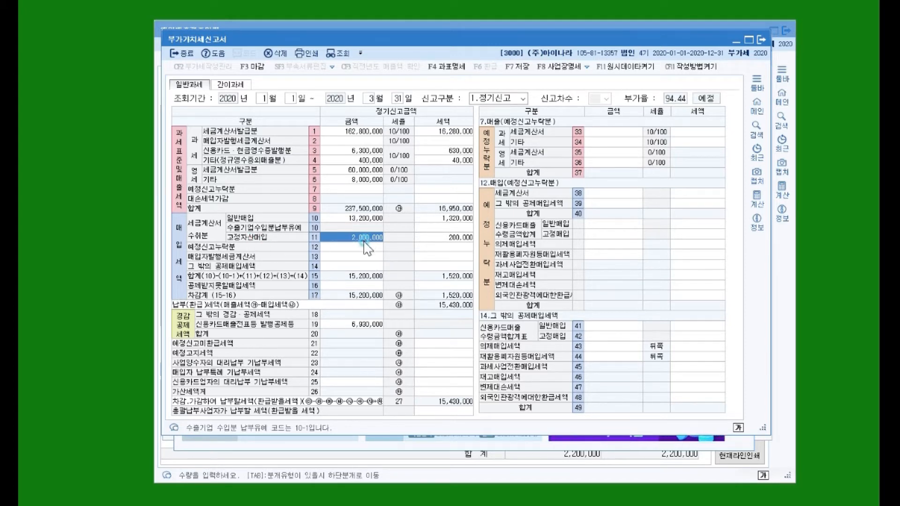
left_click(355, 245)
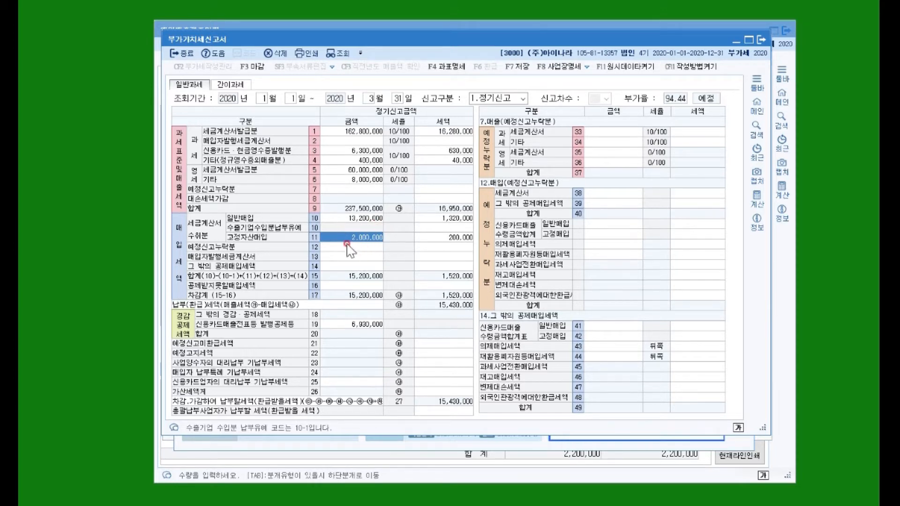
left_click(366, 219)
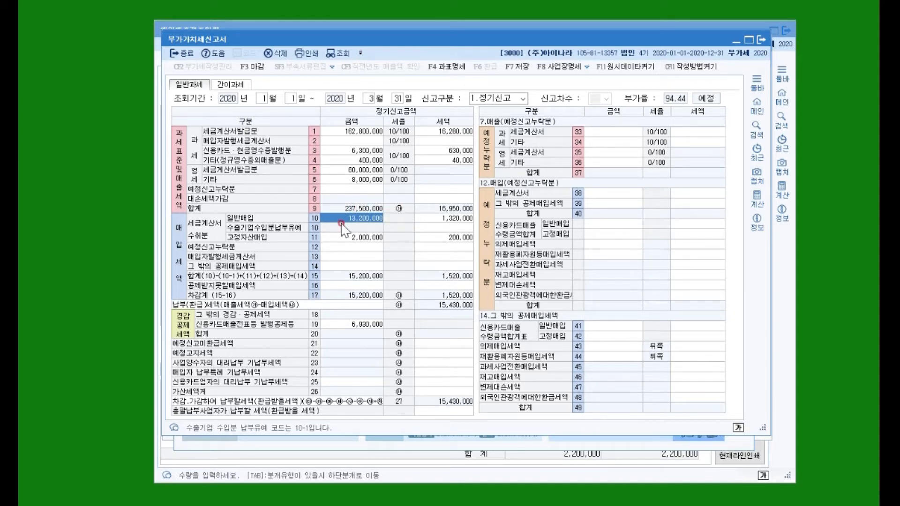
left_click(361, 237)
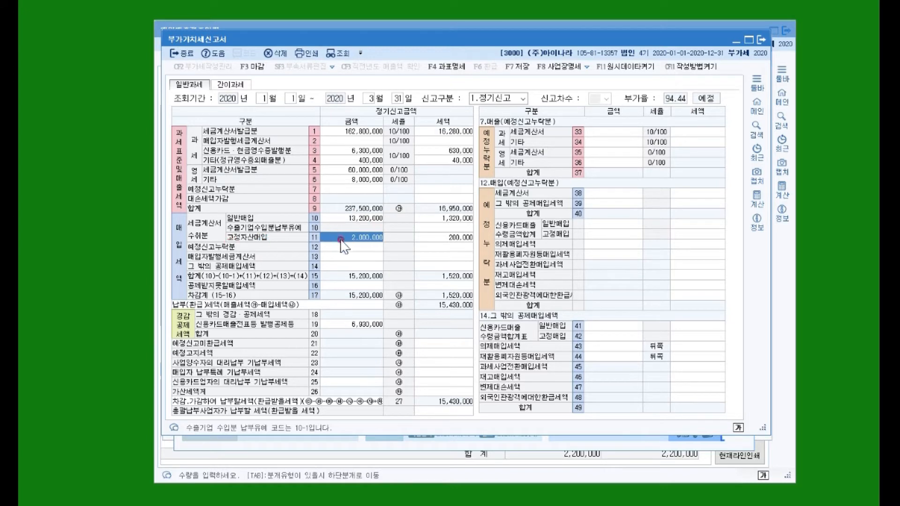